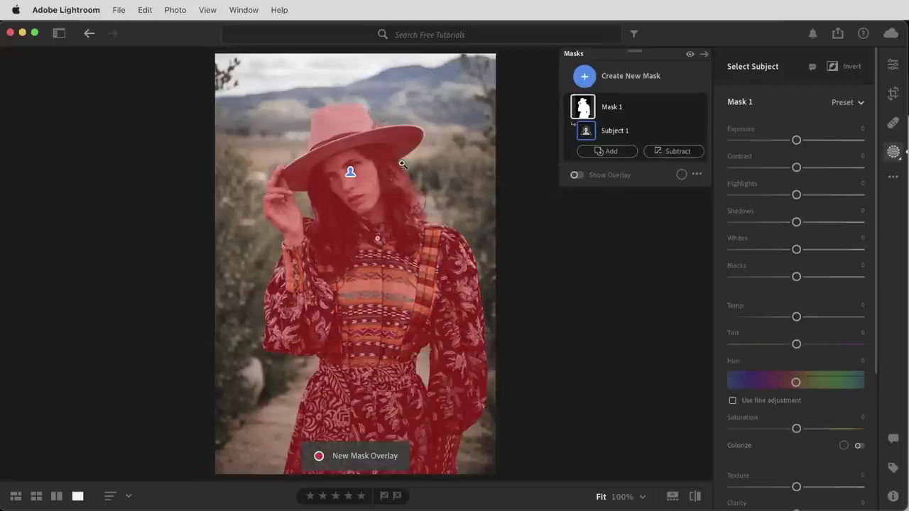
Step: Invert the existing mask and toggle its colour overlay off and back on
{"action": "left_click", "coordinate": [848, 71]}
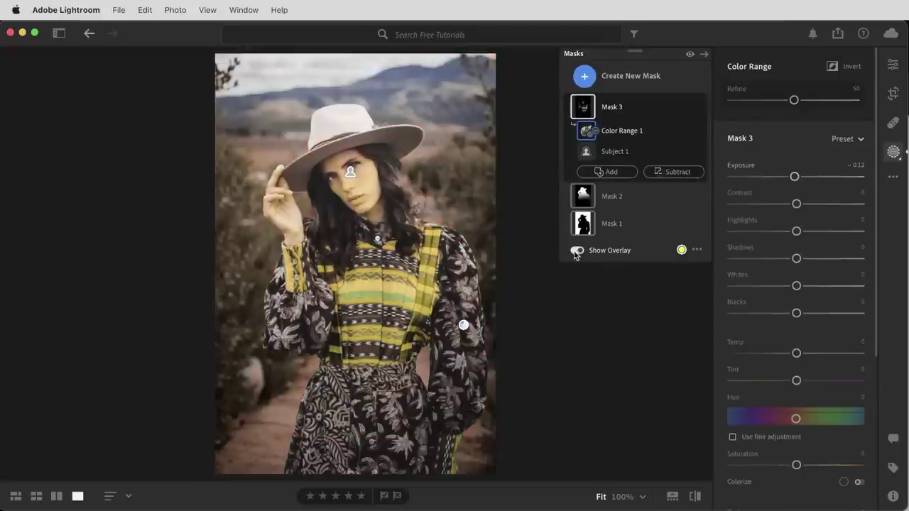
{"action": "left_click", "coordinate": [576, 251]}
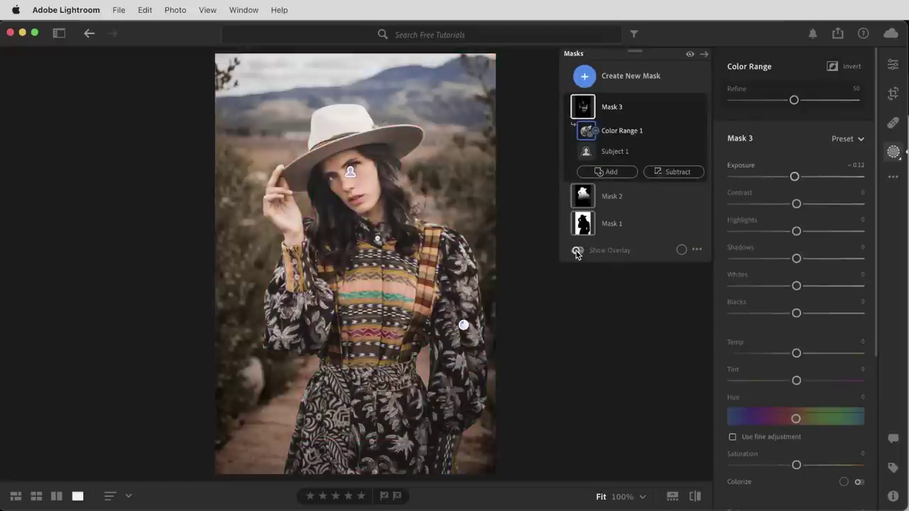
{"action": "left_click", "coordinate": [576, 251]}
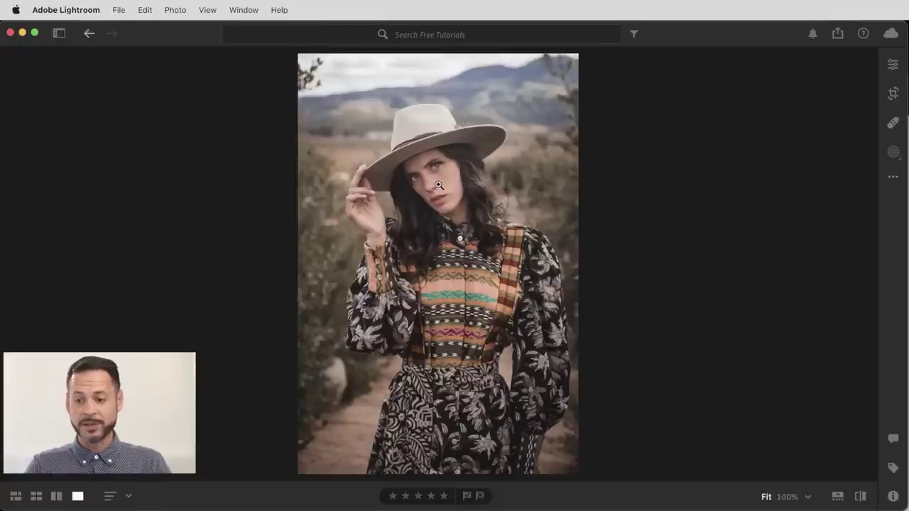
Step: Create Mask 1 with Select Subject so it covers the woman and her hat
{"action": "left_click", "coordinate": [893, 152]}
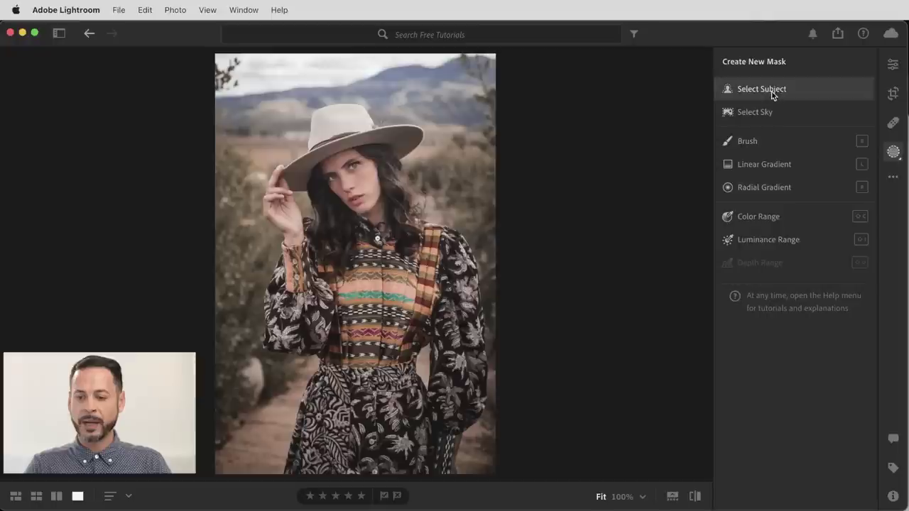
{"action": "mouse_move", "coordinate": [769, 89]}
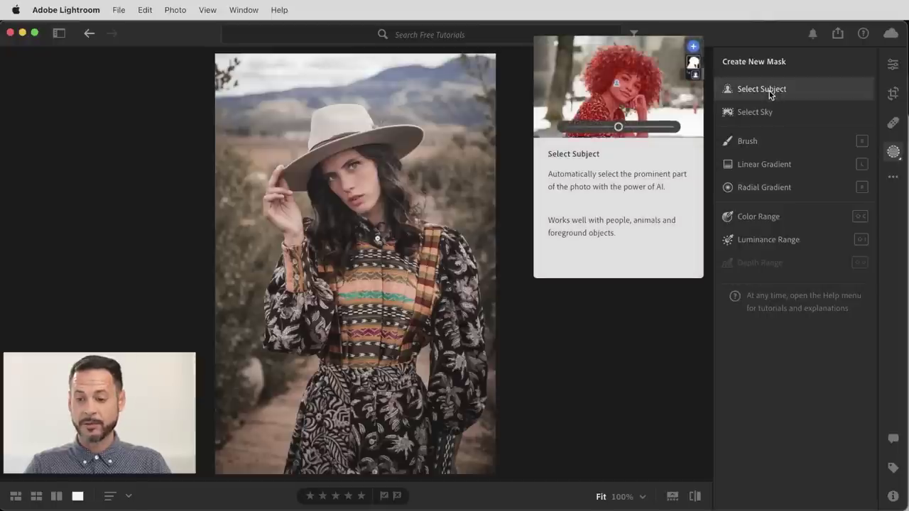
{"action": "mouse_move", "coordinate": [770, 114]}
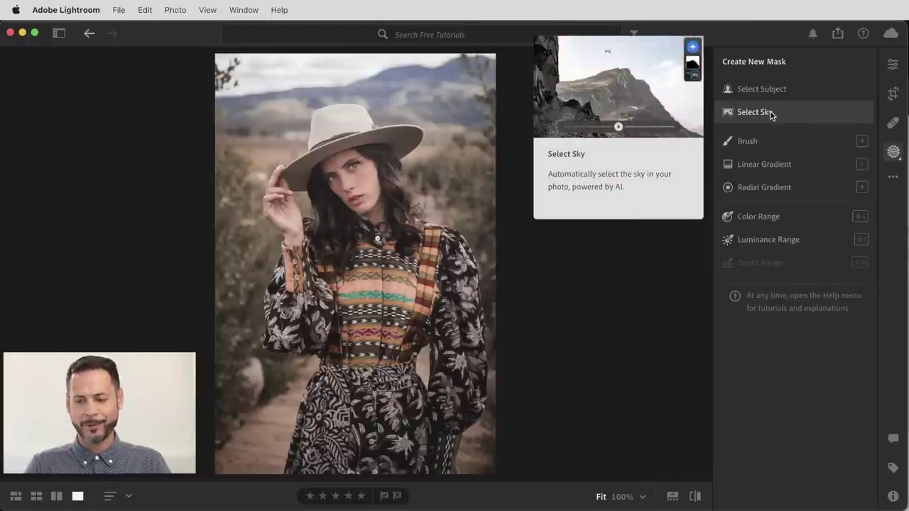
{"action": "left_click", "coordinate": [757, 93]}
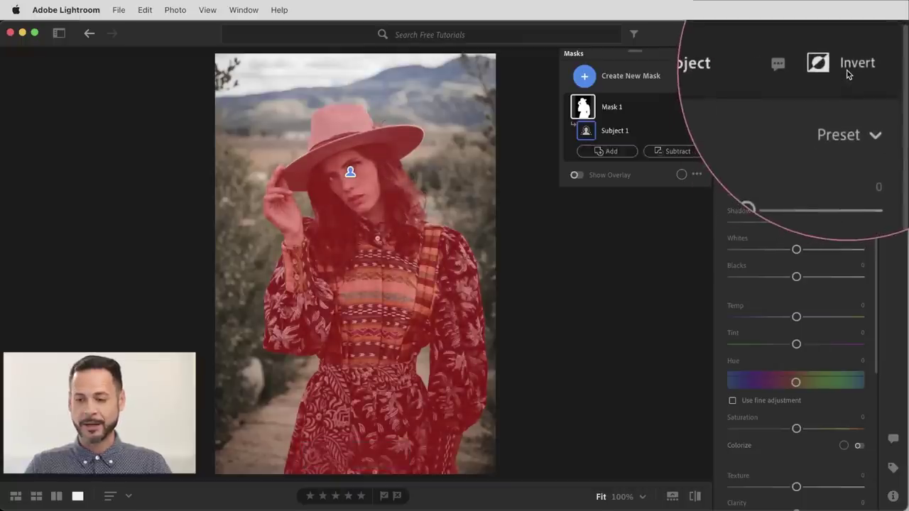
Step: Invert Mask 1; set Exposure −0.08, Contrast +22, Highlights −5, Shadows +8, Whites −20, Blacks −14
{"action": "left_click", "coordinate": [848, 68]}
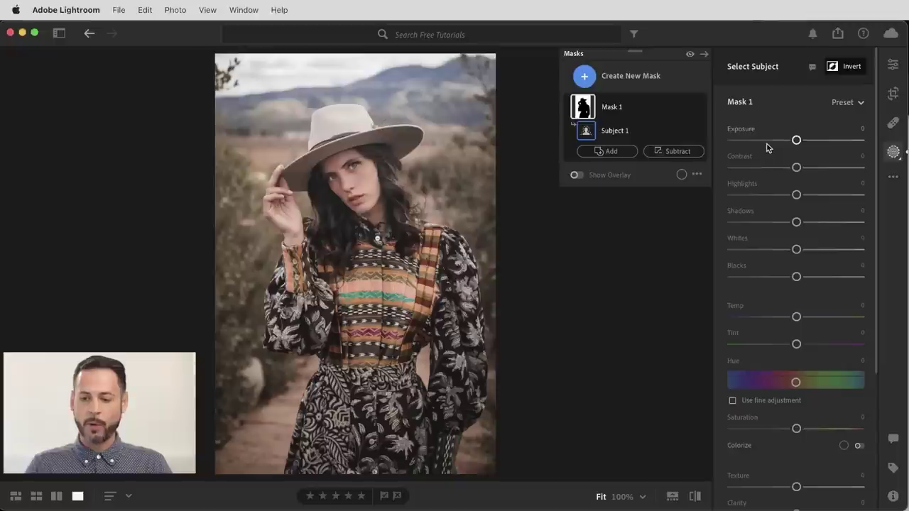
{"action": "left_click_drag", "start_coordinate": [796, 141], "coordinate": [801, 221]}
{"action": "left_click_drag", "start_coordinate": [789, 167], "coordinate": [795, 141]}
{"action": "left_click_drag", "start_coordinate": [793, 194], "coordinate": [793, 196]}
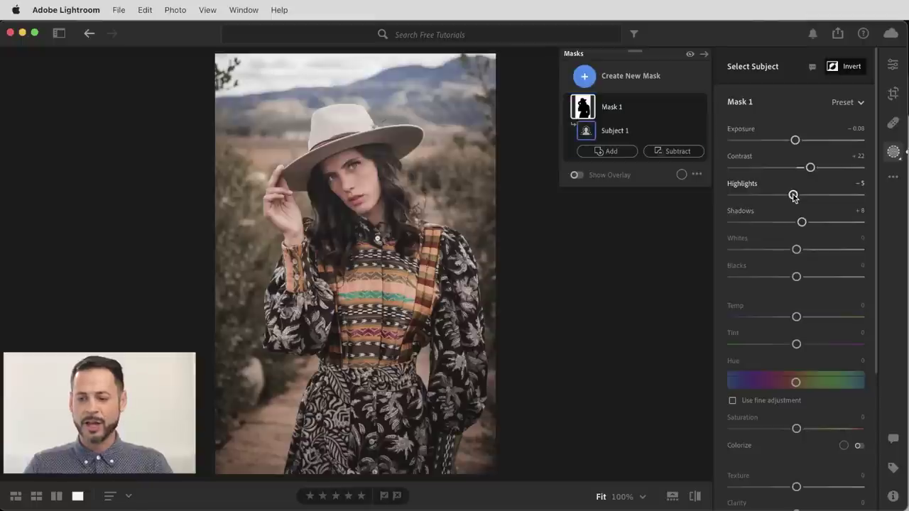
{"action": "left_click_drag", "start_coordinate": [797, 250], "coordinate": [791, 277]}
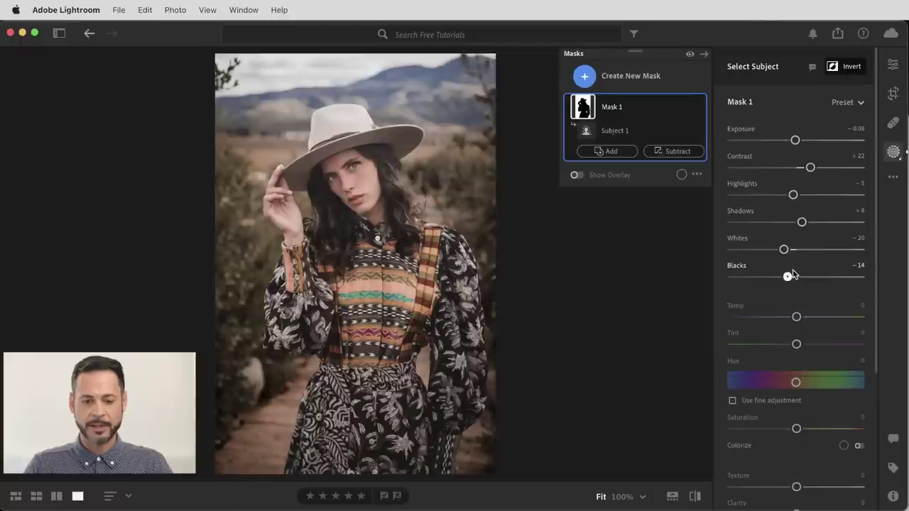
{"action": "left_click_drag", "start_coordinate": [793, 274], "coordinate": [793, 275]}
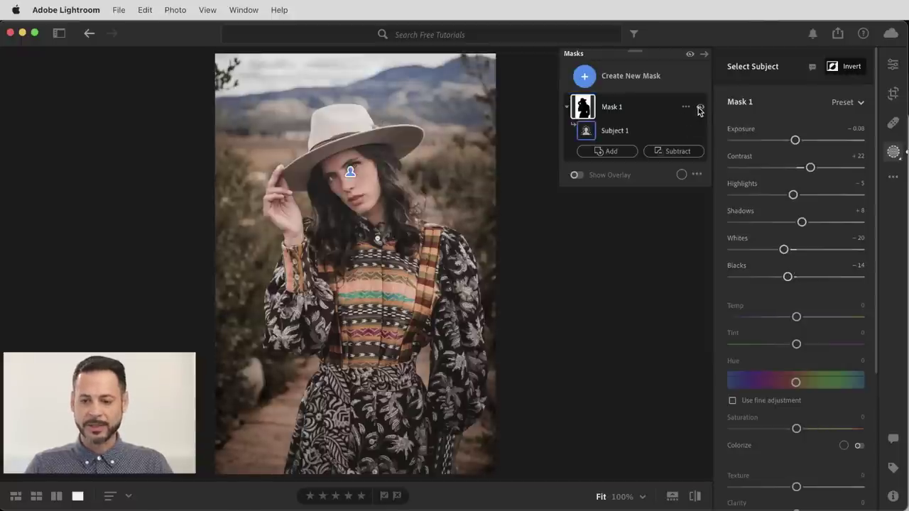
Step: Toggle Mask 1's visibility twice to compare the darkened background before and after
{"action": "left_click", "coordinate": [700, 108]}
{"action": "left_click", "coordinate": [700, 108]}
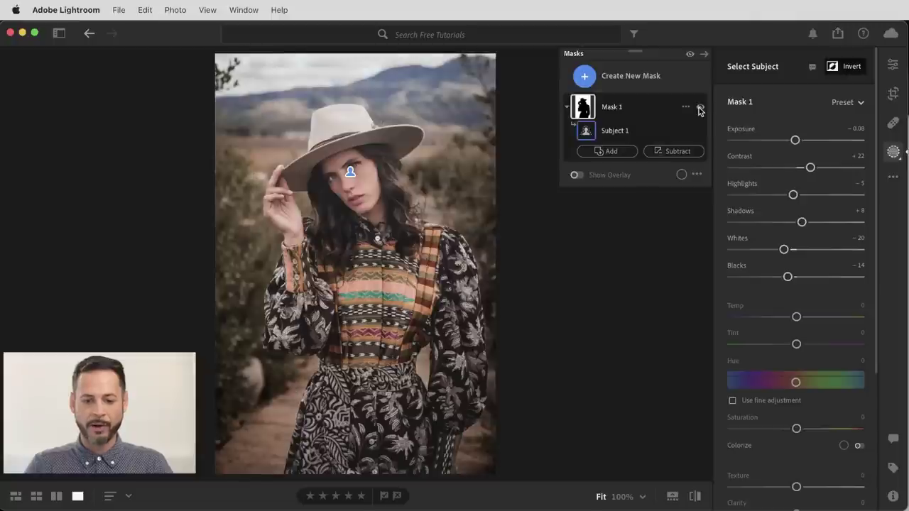
{"action": "left_click", "coordinate": [701, 108]}
{"action": "left_click", "coordinate": [700, 108]}
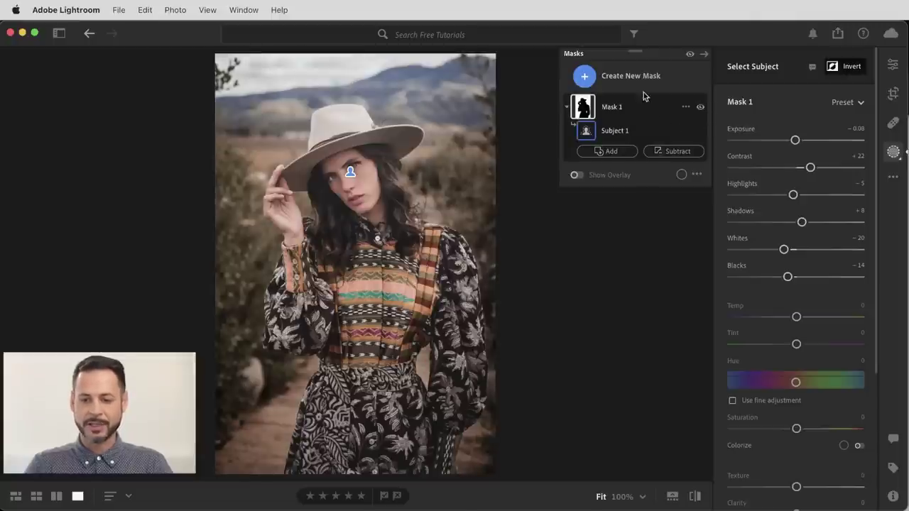
Step: Add Mask 2 with Select Subject, checking Mask 1 before returning to Mask 2
{"action": "left_click", "coordinate": [629, 76]}
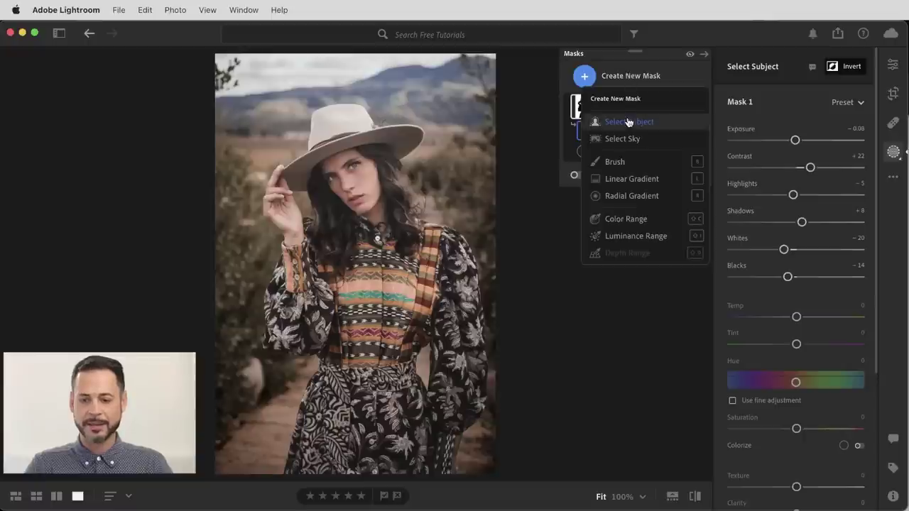
{"action": "left_click", "coordinate": [628, 121]}
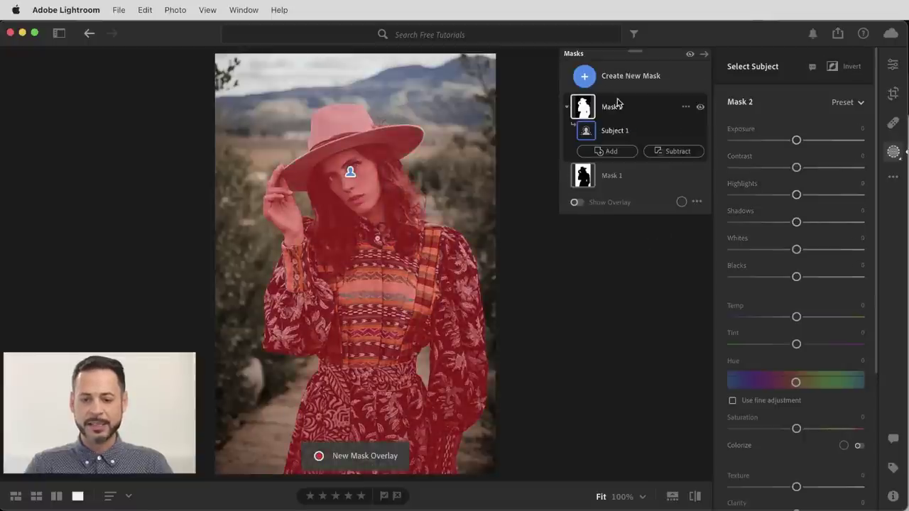
{"action": "left_click", "coordinate": [617, 180]}
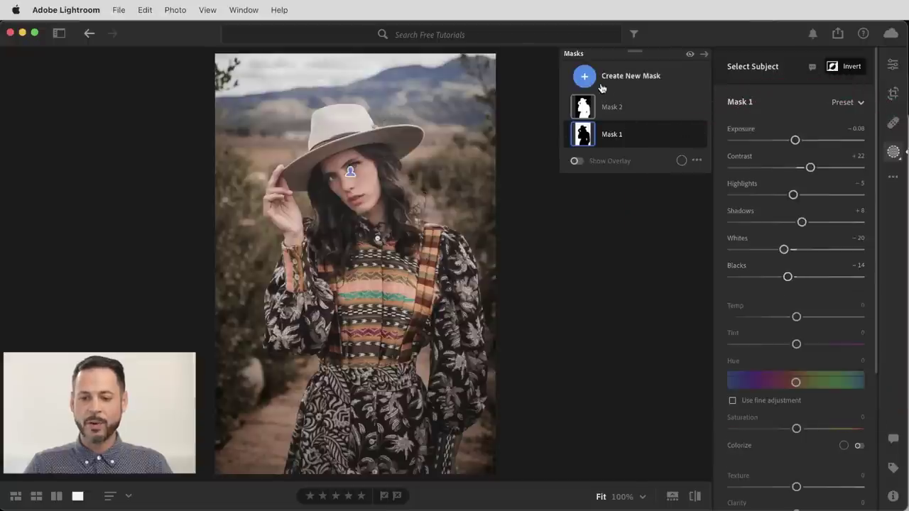
{"action": "left_click", "coordinate": [628, 108]}
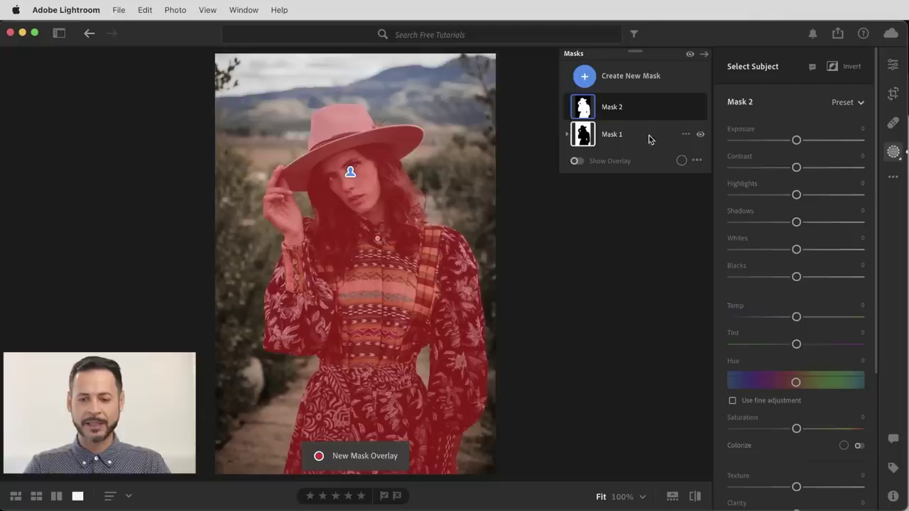
Step: Give Mask 2 Contrast +53, Highlights −7 and Shadows +12 on the woman
{"action": "left_click", "coordinate": [700, 134]}
{"action": "left_click", "coordinate": [700, 133]}
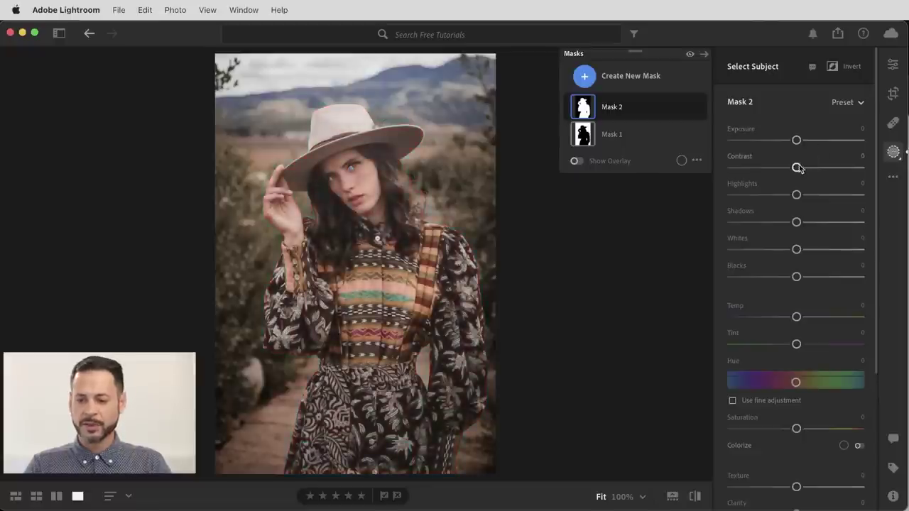
{"action": "left_click_drag", "start_coordinate": [798, 169], "coordinate": [832, 169]}
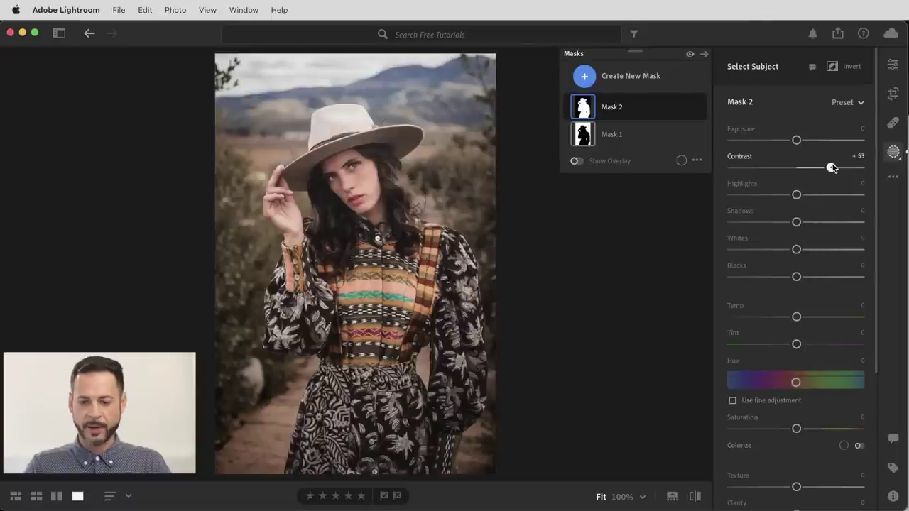
{"action": "left_click_drag", "start_coordinate": [796, 195], "coordinate": [792, 196]}
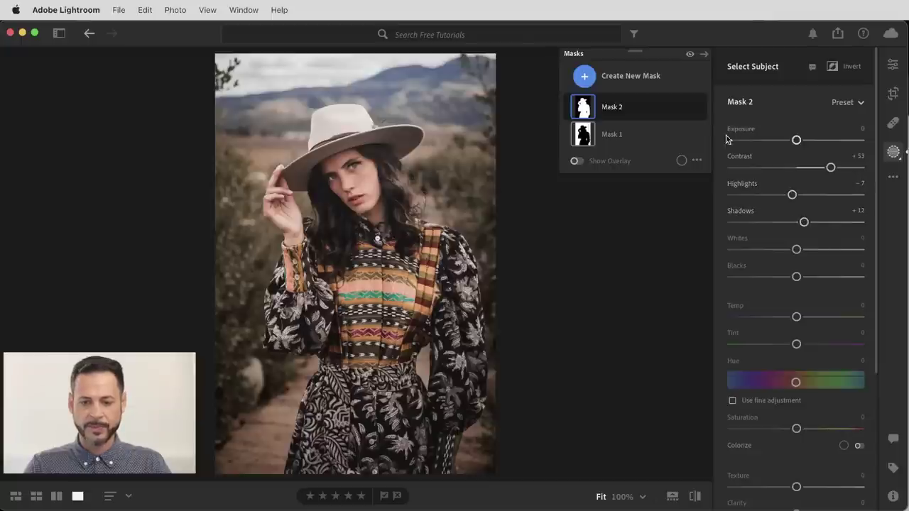
Step: Toggle Mask 2's visibility repeatedly to compare the woman before and after
{"action": "left_click", "coordinate": [701, 107]}
{"action": "left_click", "coordinate": [700, 108]}
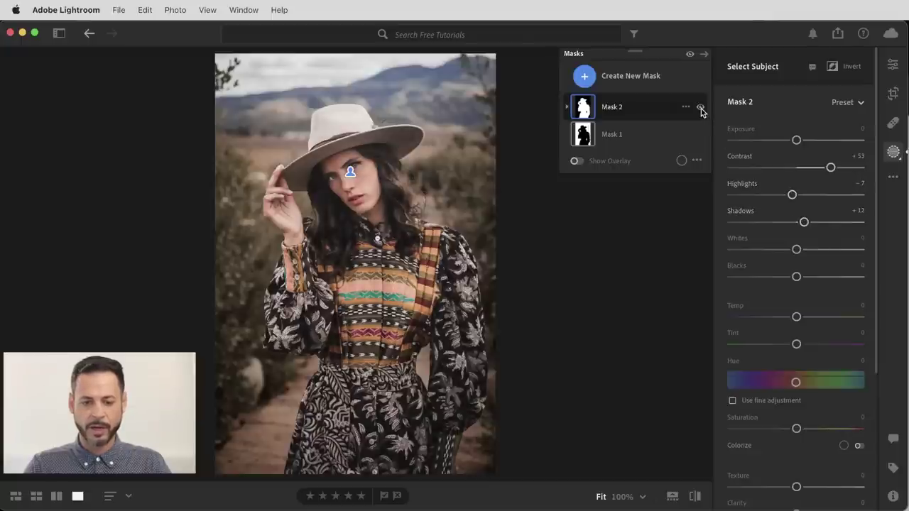
{"action": "left_click", "coordinate": [700, 108]}
{"action": "left_click", "coordinate": [700, 108]}
{"action": "left_click", "coordinate": [700, 107]}
{"action": "left_click", "coordinate": [700, 107]}
{"action": "left_click", "coordinate": [700, 108]}
{"action": "left_click", "coordinate": [700, 108]}
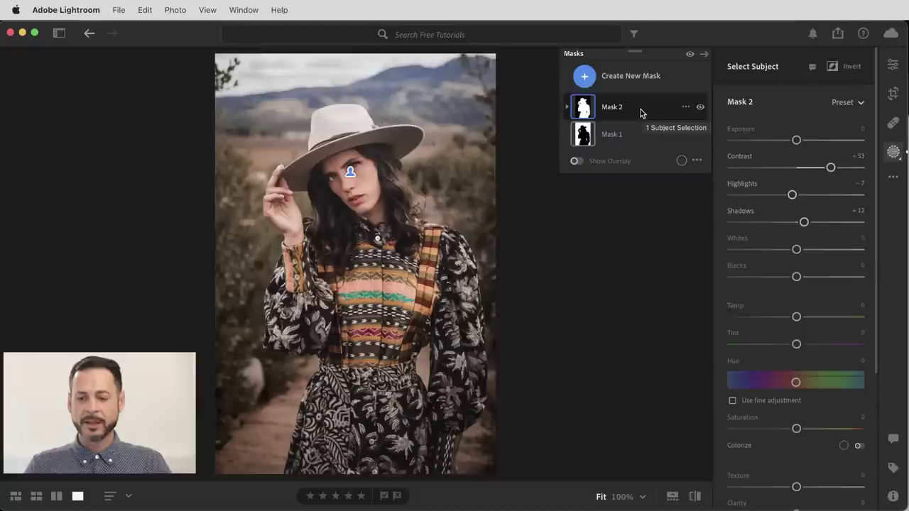
Step: Expand Mask 2 to reveal its Subject 1 component with Add and Subtract options
{"action": "left_click", "coordinate": [639, 109]}
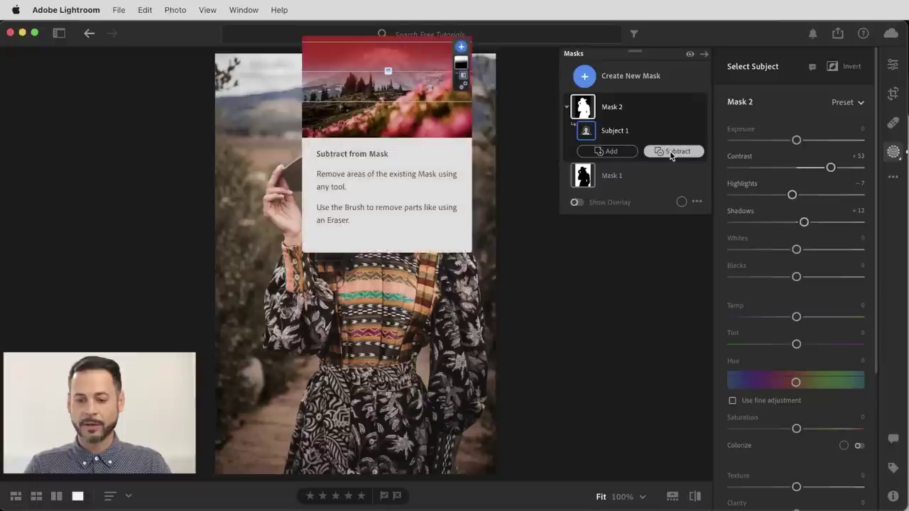
Step: Subtract a Linear Gradient from Mask 2, dragged upward from the sweater toward her chest
{"action": "left_click", "coordinate": [671, 153]}
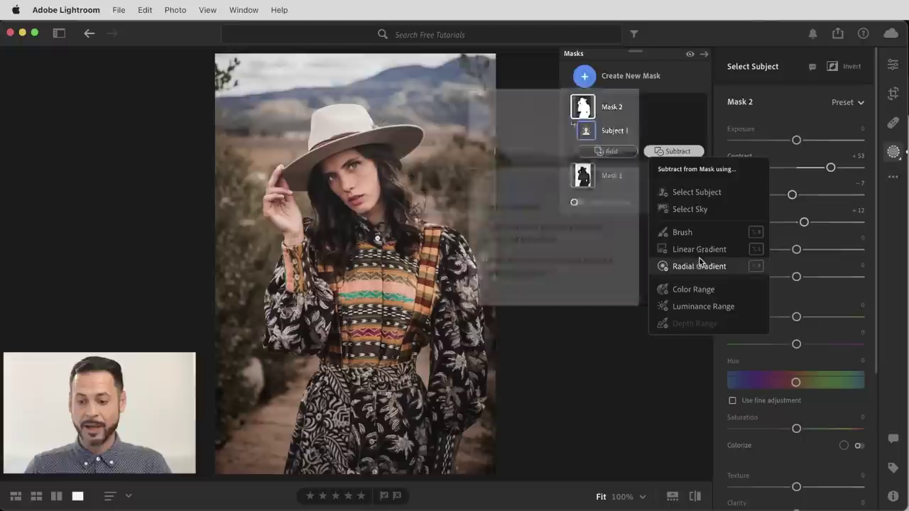
{"action": "left_click", "coordinate": [696, 253]}
{"action": "mouse_move", "coordinate": [403, 357]}
{"action": "left_mouse_down"}
{"action": "mouse_move", "coordinate": [406, 377]}
{"action": "mouse_move", "coordinate": [388, 191]}
{"action": "left_mouse_up"}
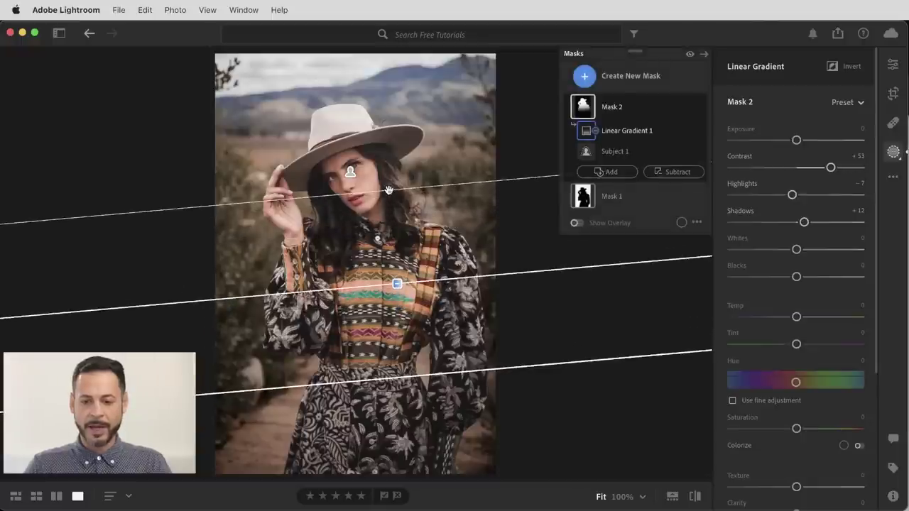
{"action": "mouse_move", "coordinate": [402, 282]}
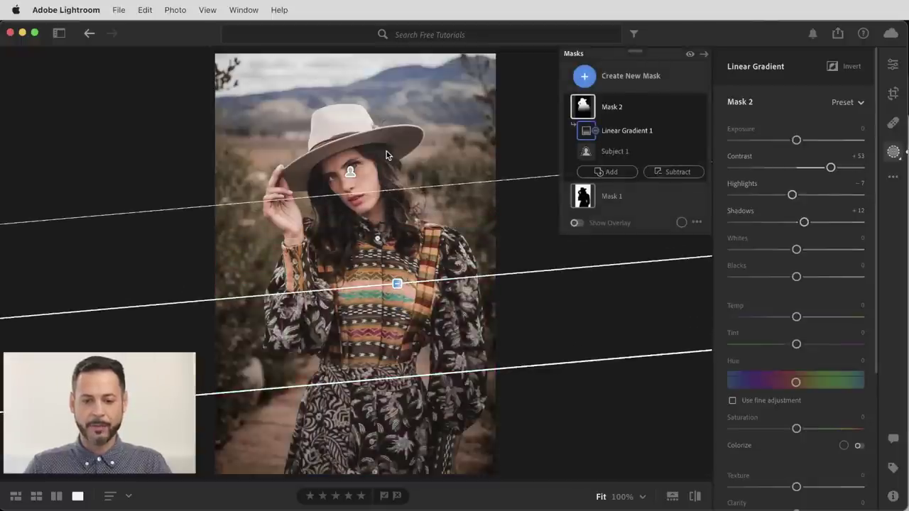
{"action": "mouse_move", "coordinate": [584, 108]}
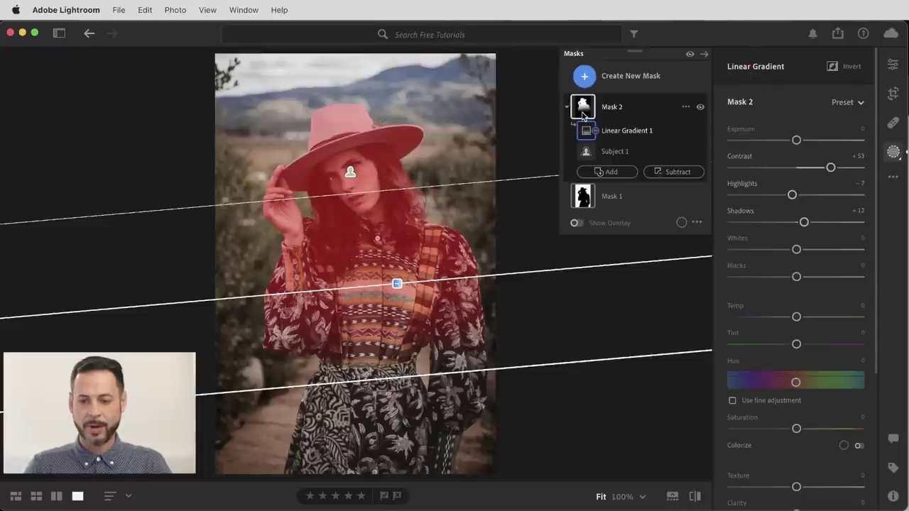
Step: Reposition Linear Gradient 1 up toward her face and settle Mask 2's exposure at +0.32
{"action": "mouse_move", "coordinate": [796, 140]}
{"action": "left_mouse_down"}
{"action": "mouse_move", "coordinate": [776, 141]}
{"action": "mouse_move", "coordinate": [809, 139]}
{"action": "mouse_move", "coordinate": [757, 141]}
{"action": "mouse_move", "coordinate": [799, 142]}
{"action": "left_mouse_up"}
{"action": "left_click", "coordinate": [626, 131]}
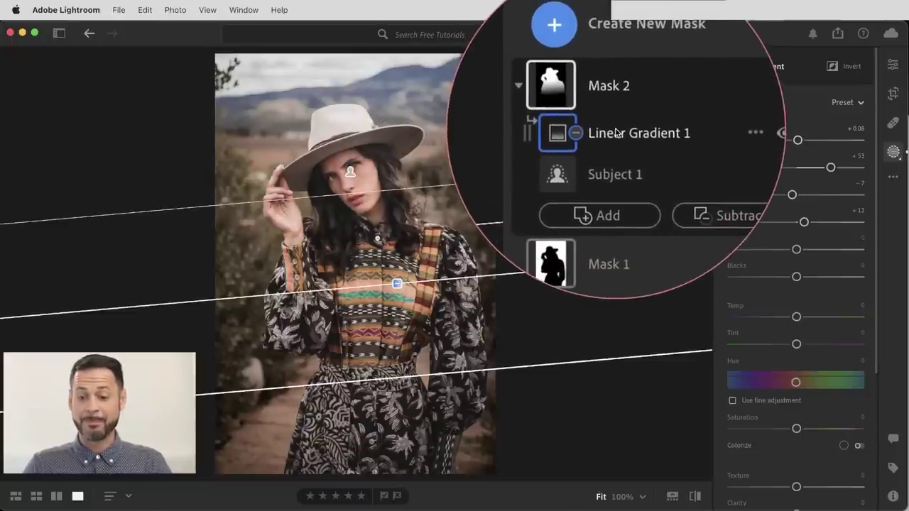
{"action": "left_click_drag", "start_coordinate": [395, 283], "coordinate": [426, 313]}
{"action": "left_click_drag", "start_coordinate": [798, 140], "coordinate": [828, 140]}
{"action": "left_click_drag", "start_coordinate": [403, 310], "coordinate": [412, 254]}
{"action": "left_click_drag", "start_coordinate": [828, 140], "coordinate": [799, 141]}
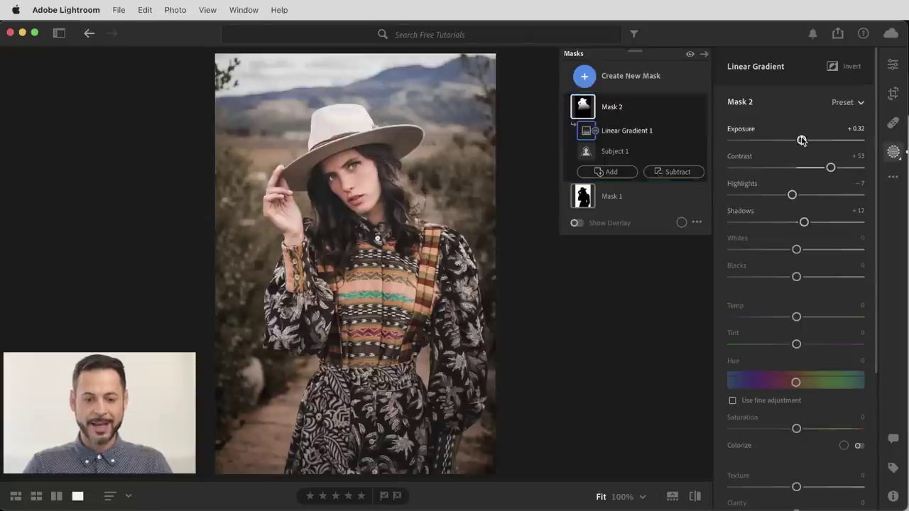
{"action": "mouse_move", "coordinate": [384, 152]}
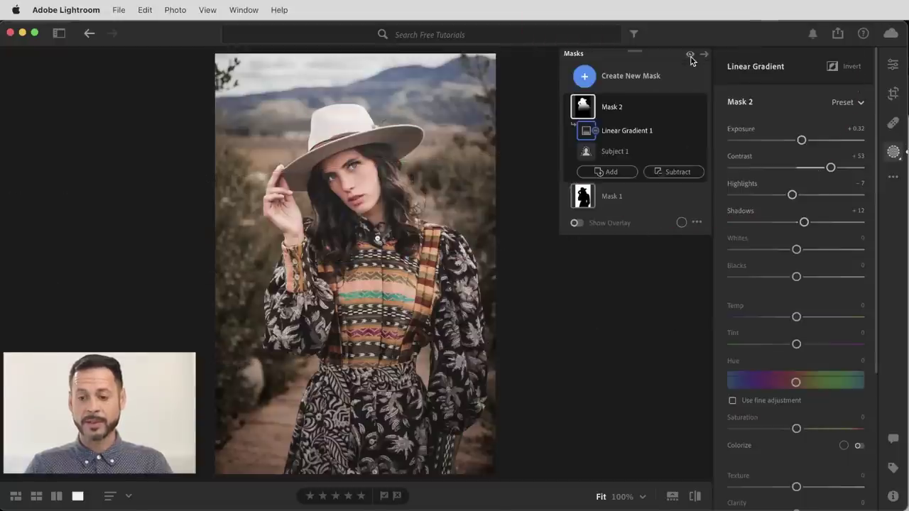
{"action": "left_click", "coordinate": [690, 57]}
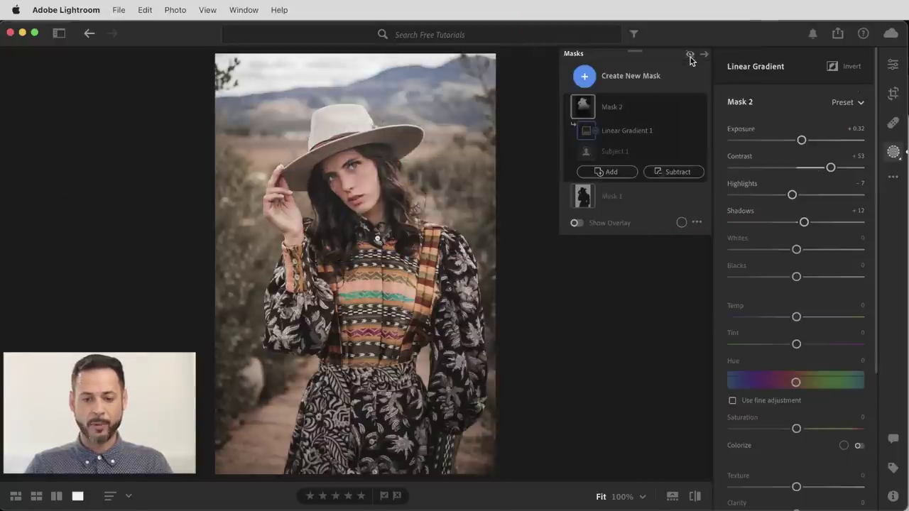
{"action": "left_click", "coordinate": [691, 57]}
{"action": "left_click", "coordinate": [690, 57]}
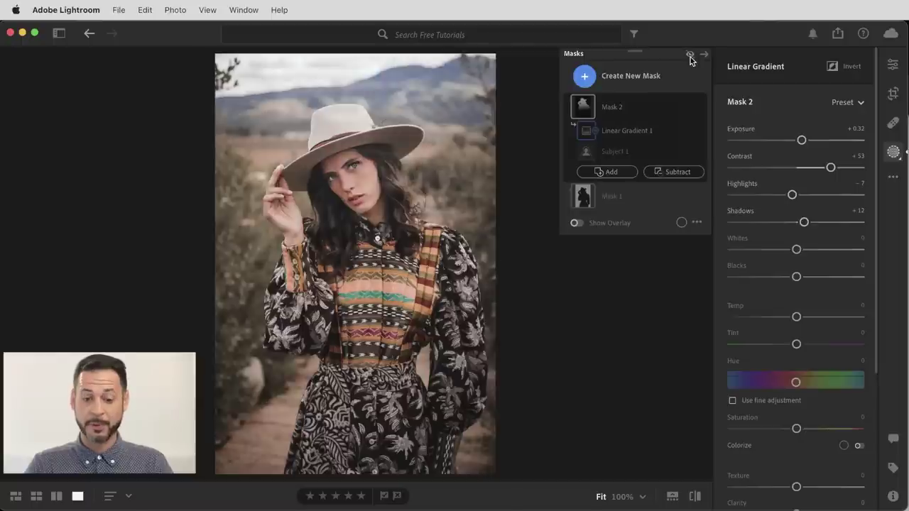
{"action": "left_click", "coordinate": [690, 57]}
{"action": "left_click", "coordinate": [690, 57]}
{"action": "left_click", "coordinate": [690, 57]}
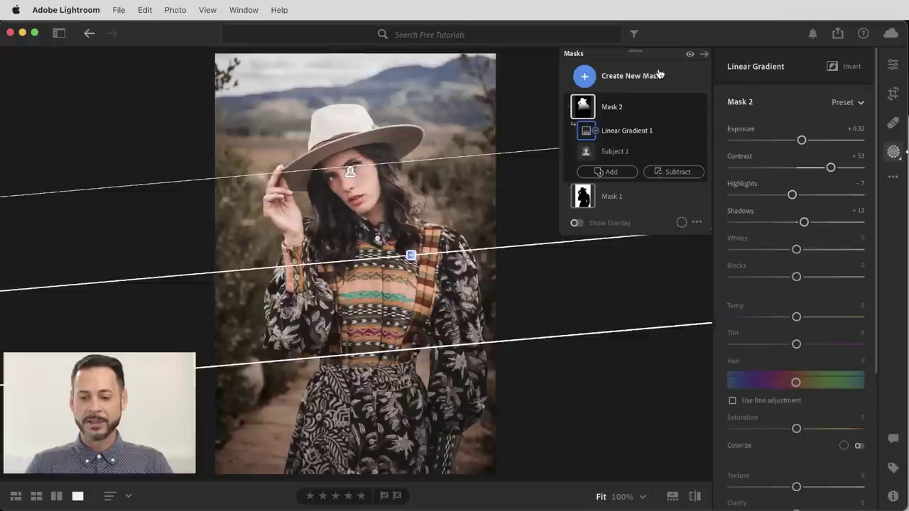
Step: Create Mask 3 with Select Subject and subtract a Color Range sampled from the dress and face
{"action": "left_click", "coordinate": [633, 77]}
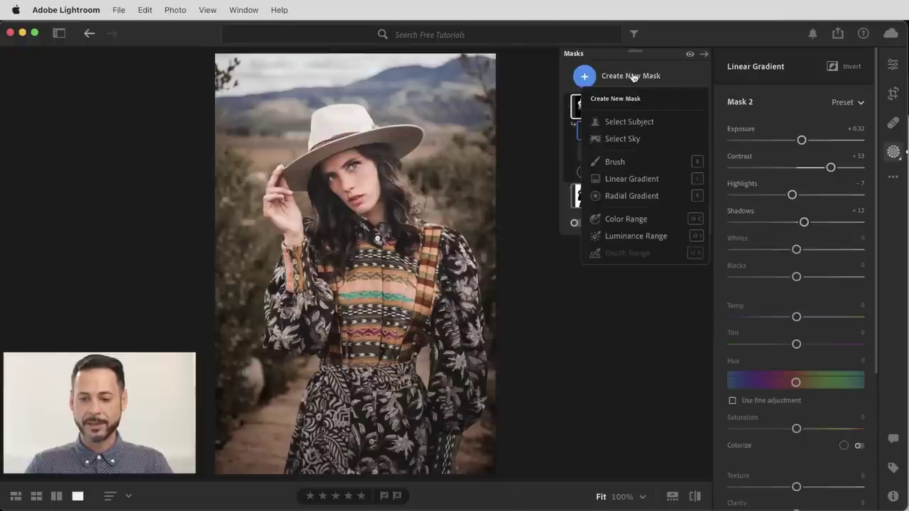
{"action": "left_click", "coordinate": [633, 122]}
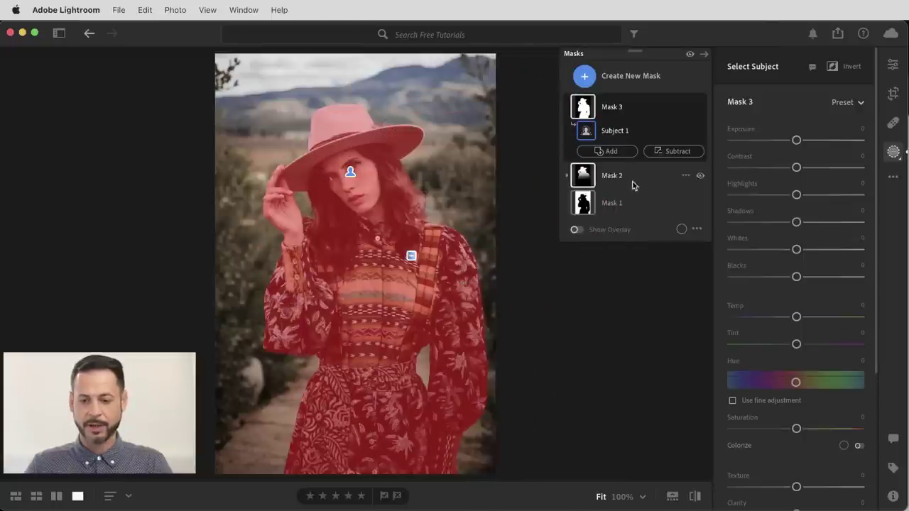
{"action": "left_click", "coordinate": [667, 152]}
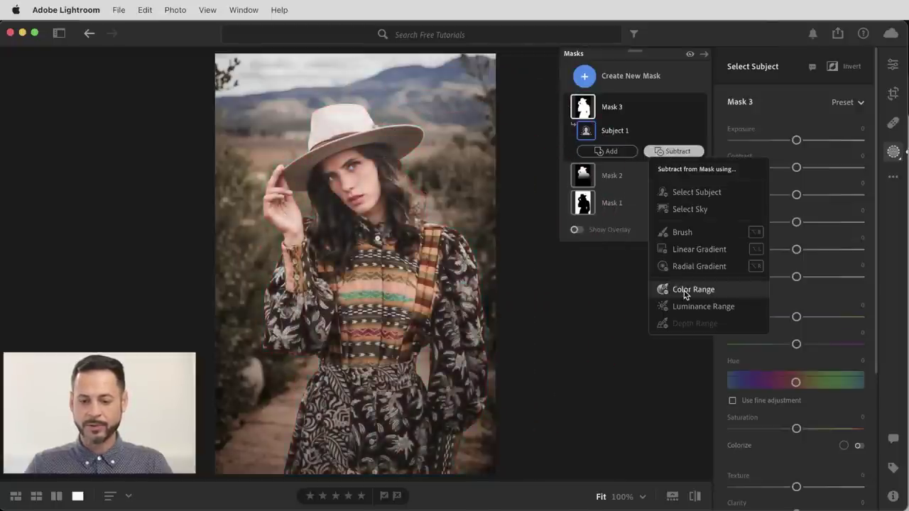
{"action": "left_click", "coordinate": [685, 290]}
{"action": "left_click_drag", "start_coordinate": [448, 281], "coordinate": [475, 367]}
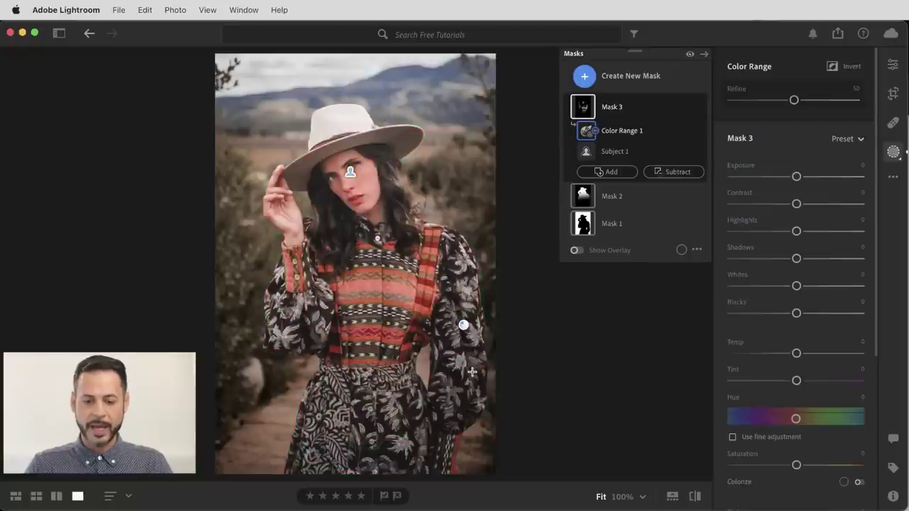
{"action": "left_click_drag", "start_coordinate": [463, 328], "coordinate": [463, 317]}
{"action": "left_click_drag", "start_coordinate": [369, 322], "coordinate": [398, 289]}
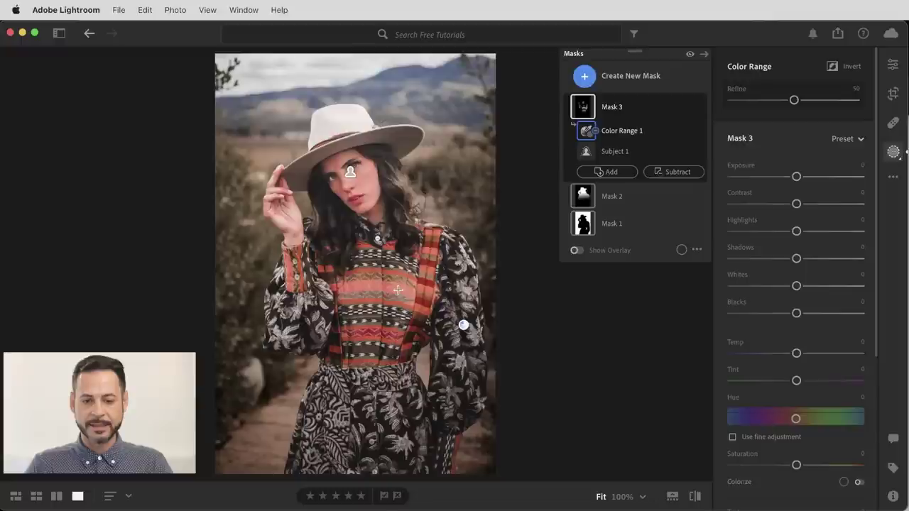
{"action": "left_click_drag", "start_coordinate": [354, 192], "coordinate": [354, 192]}
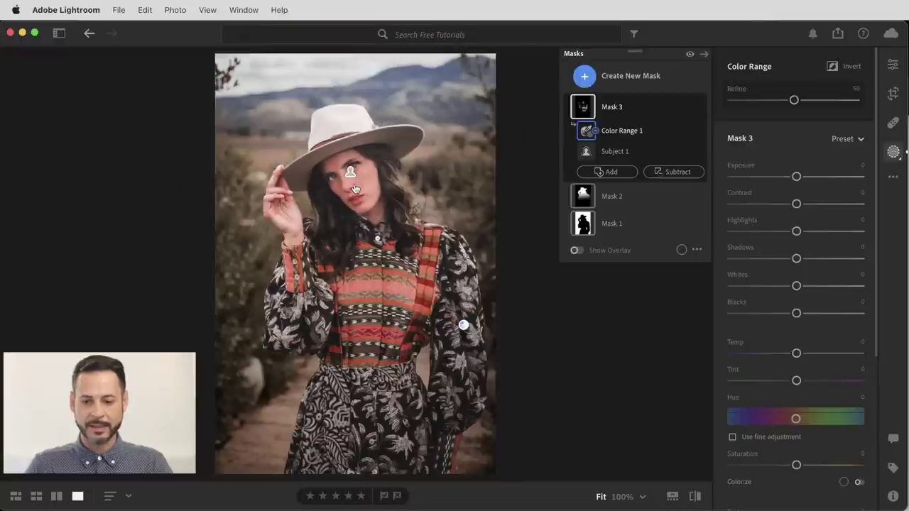
Step: Set Mask 3's exposure to −0.12 after previewing its extent
{"action": "left_click_drag", "start_coordinate": [797, 177], "coordinate": [718, 176]}
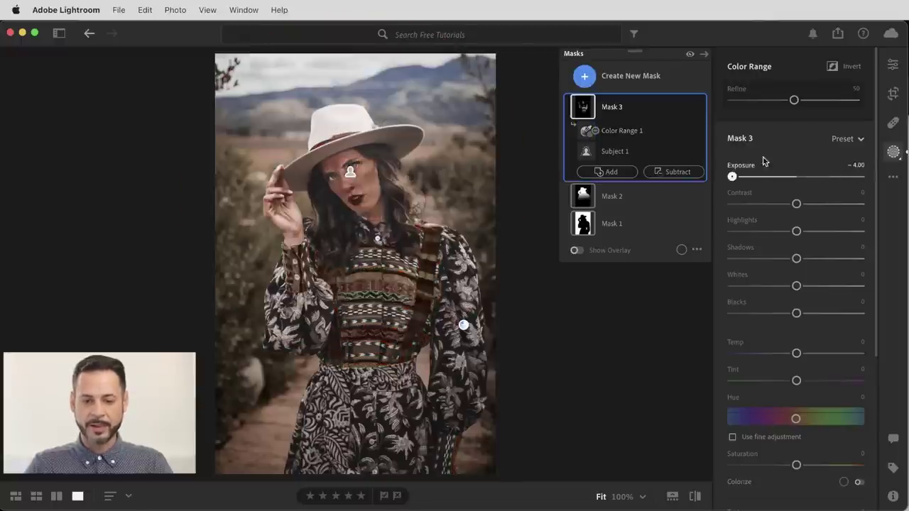
{"action": "left_click_drag", "start_coordinate": [732, 176], "coordinate": [798, 185]}
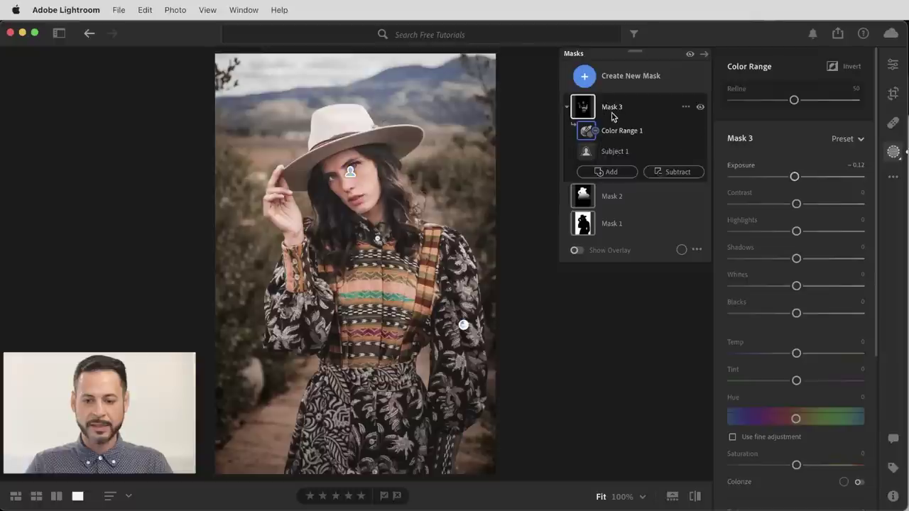
{"action": "mouse_move", "coordinate": [620, 155]}
{"action": "mouse_move", "coordinate": [621, 108]}
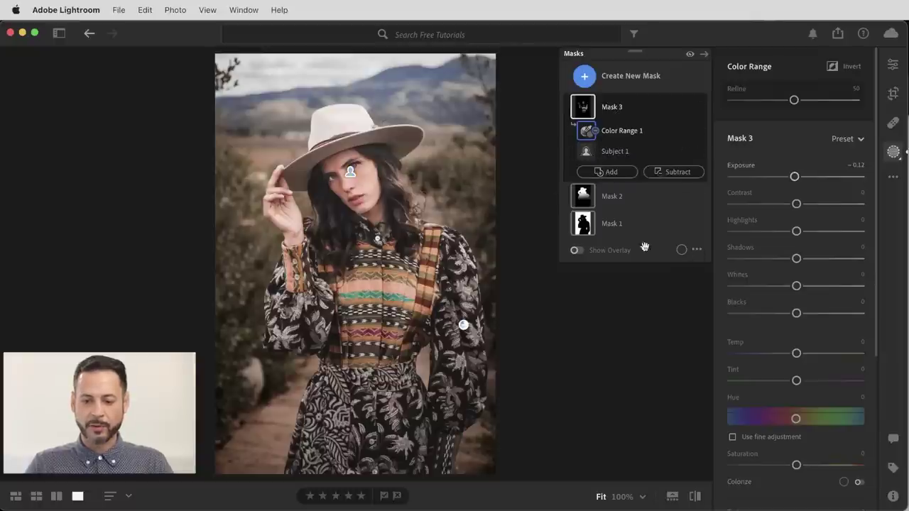
Step: Turn on the mask overlay and change its colour to yellow-green
{"action": "left_click", "coordinate": [577, 250]}
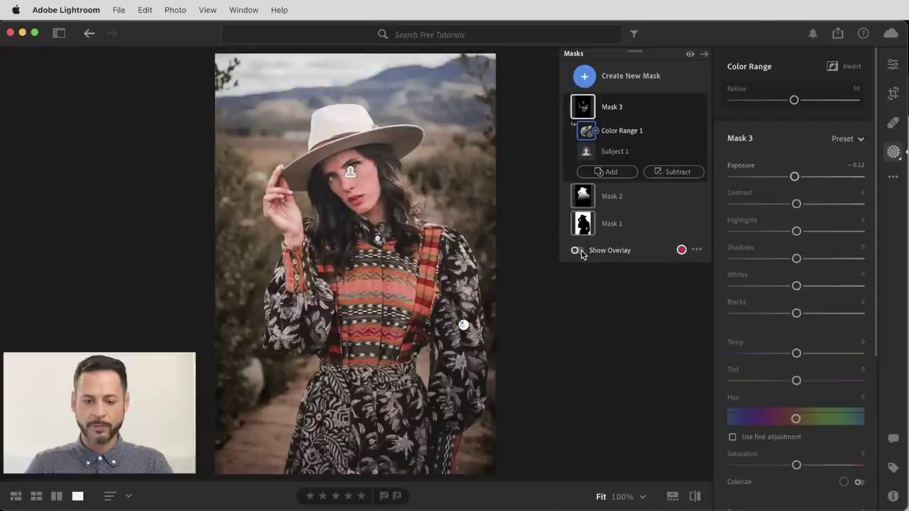
{"action": "left_click", "coordinate": [681, 250]}
{"action": "left_click", "coordinate": [480, 256]}
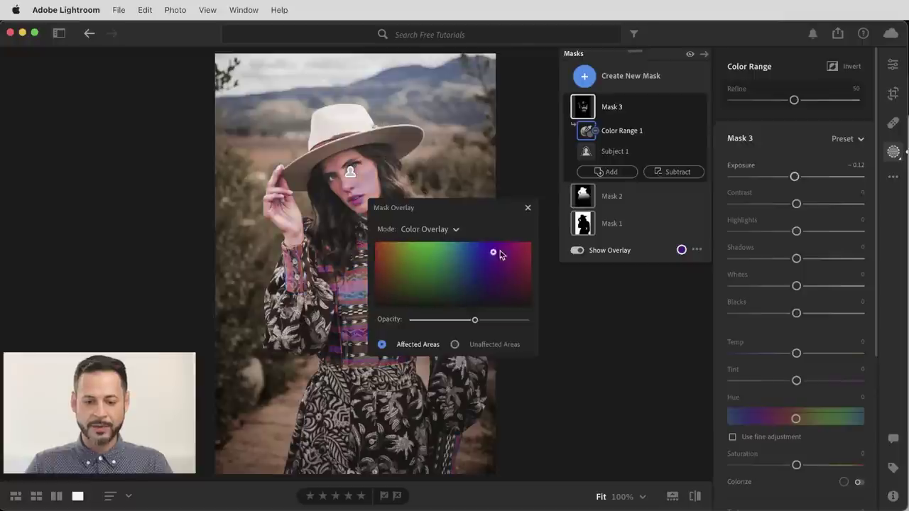
{"action": "mouse_move", "coordinate": [395, 286]}
{"action": "left_mouse_down"}
{"action": "mouse_move", "coordinate": [443, 235]}
{"action": "mouse_move", "coordinate": [381, 267]}
{"action": "mouse_move", "coordinate": [405, 241]}
{"action": "left_mouse_up"}
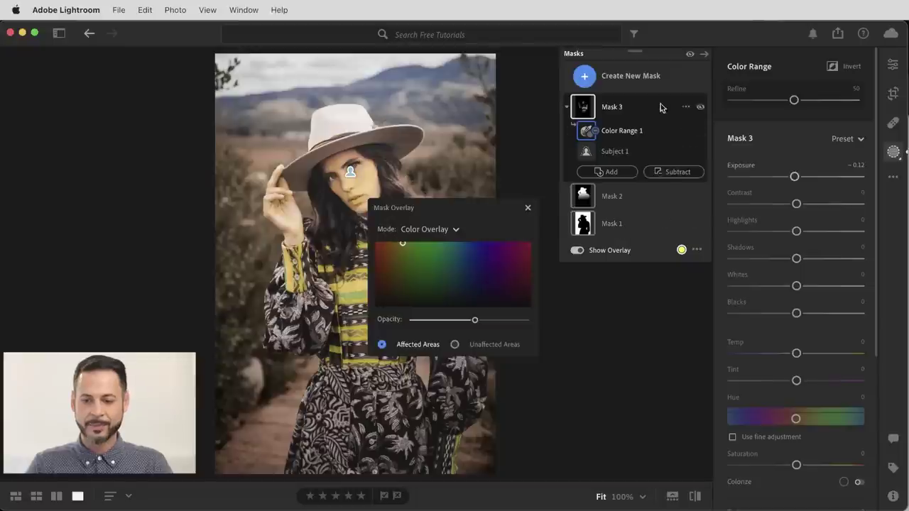
{"action": "left_click", "coordinate": [679, 80]}
{"action": "left_click", "coordinate": [717, 67]}
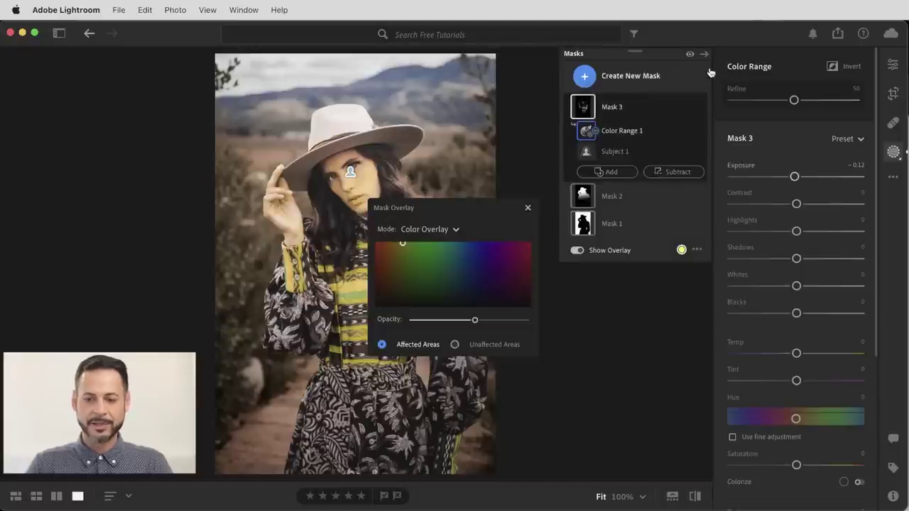
{"action": "left_click", "coordinate": [528, 208]}
{"action": "left_click", "coordinate": [382, 302]}
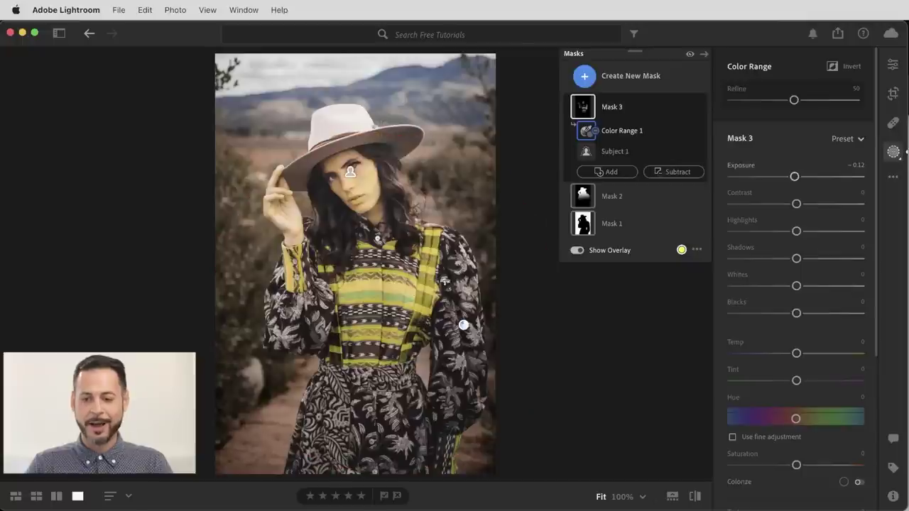
Step: Toggle the yellow-green overlay off and on to check Mask 3's coverage
{"action": "left_click", "coordinate": [576, 251]}
{"action": "left_click", "coordinate": [576, 251]}
{"action": "left_click", "coordinate": [576, 250]}
{"action": "left_click", "coordinate": [576, 251]}
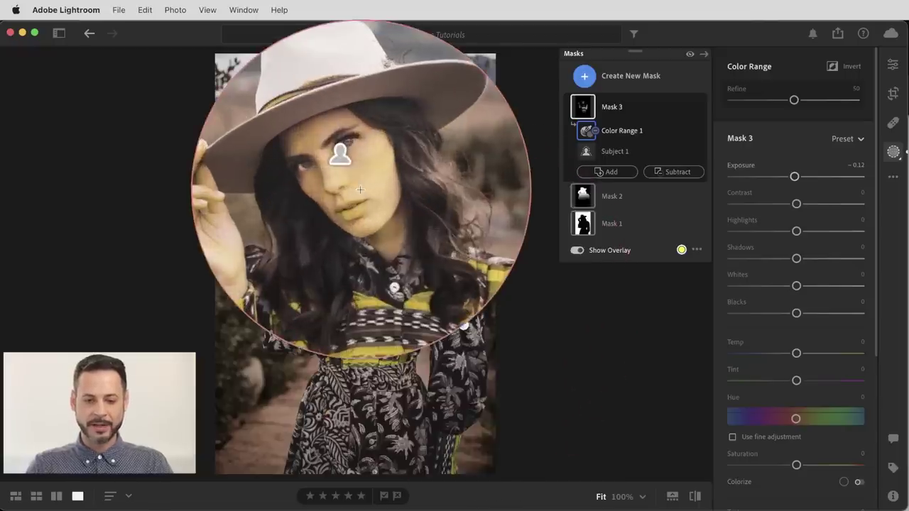
Step: Subtract a Brush stroke over her face from Mask 3, undoing the extra stroke
{"action": "left_click", "coordinate": [681, 173]}
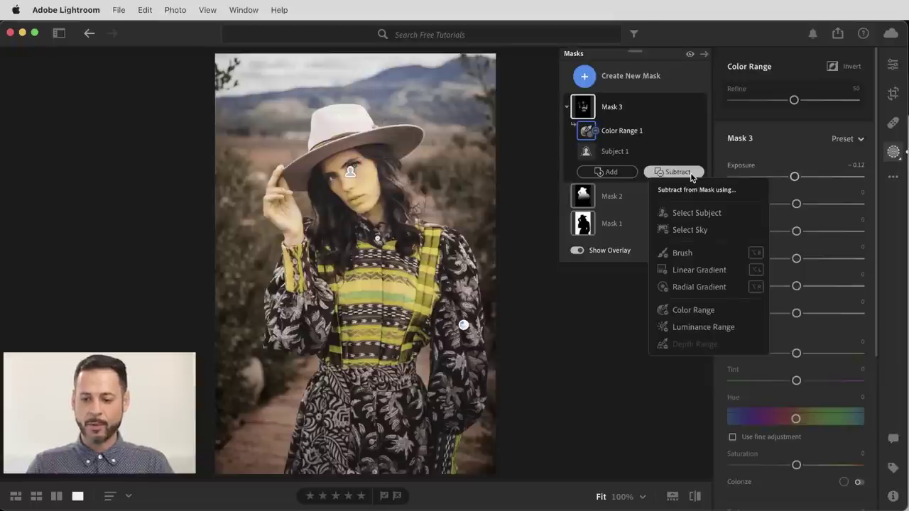
{"action": "left_click", "coordinate": [695, 250]}
{"action": "left_click", "coordinate": [847, 399]}
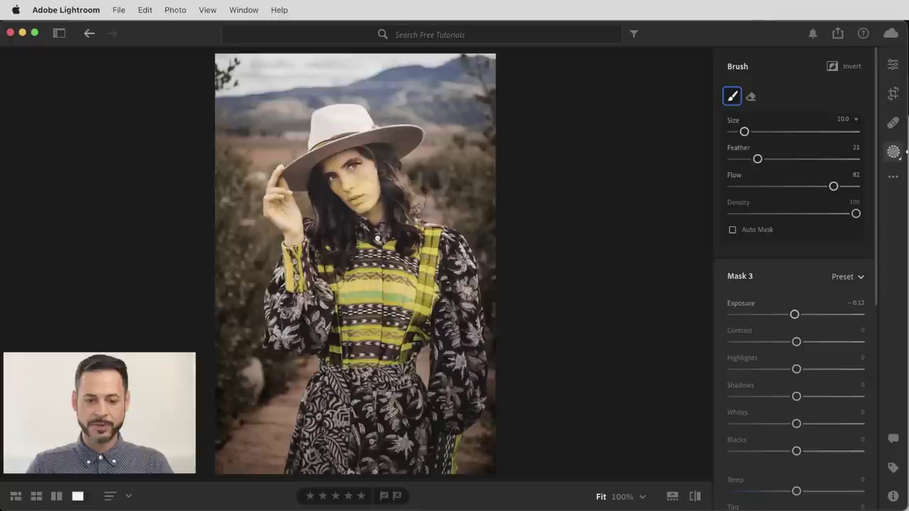
{"action": "mouse_move", "coordinate": [318, 173]}
{"action": "left_mouse_down"}
{"action": "mouse_move", "coordinate": [352, 165]}
{"action": "mouse_move", "coordinate": [359, 206]}
{"action": "mouse_move", "coordinate": [390, 207]}
{"action": "left_mouse_up"}
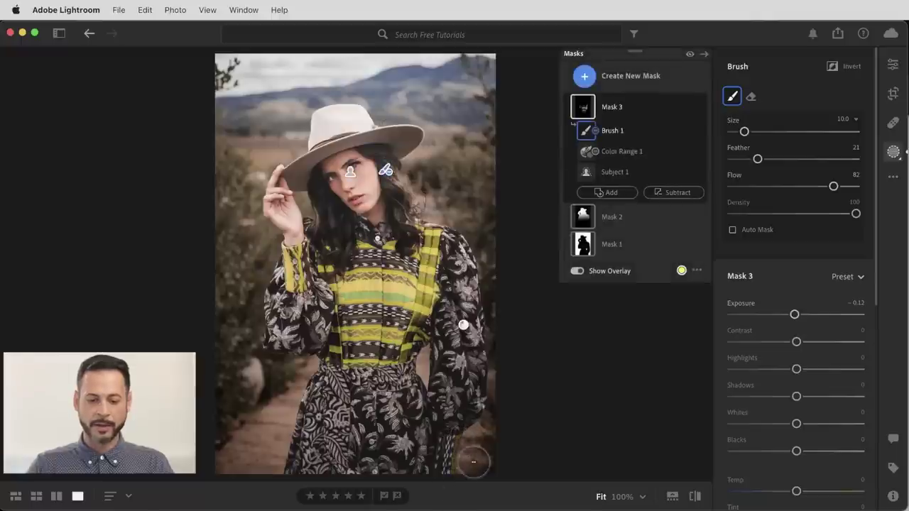
{"action": "key", "text": "super+z"}
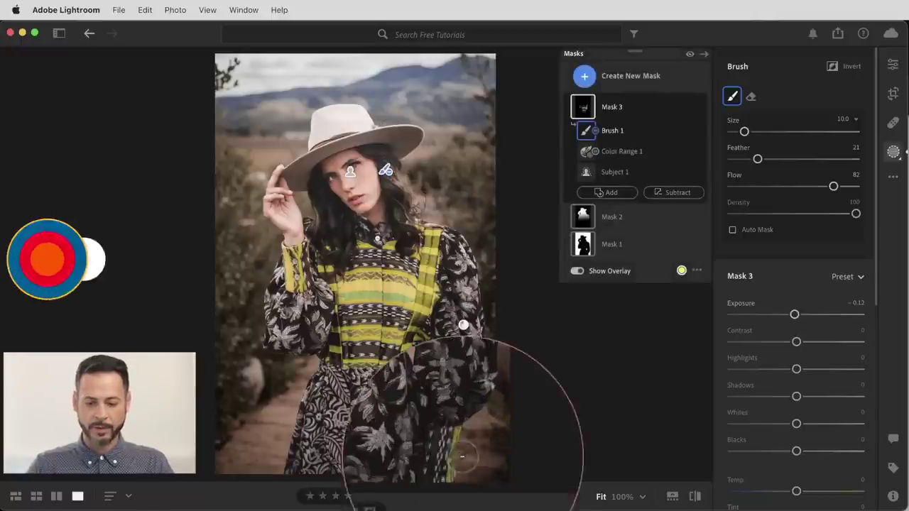
{"action": "mouse_move", "coordinate": [585, 155]}
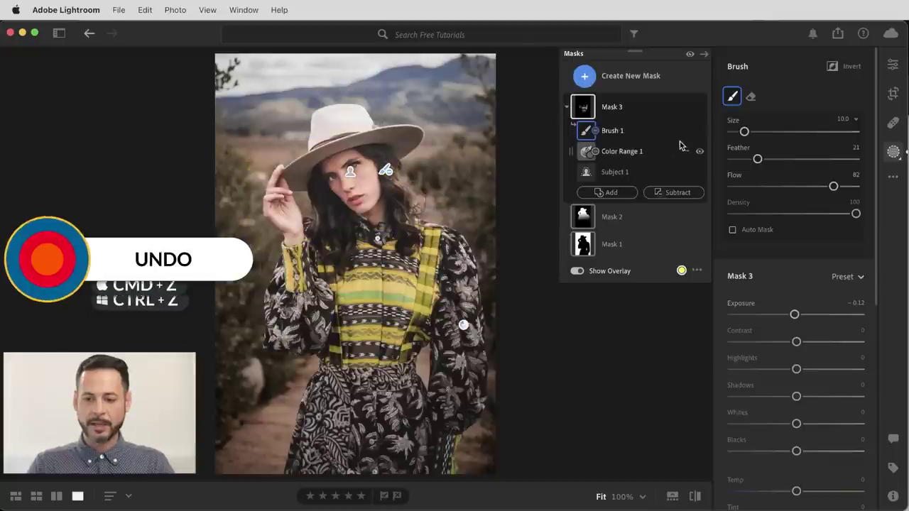
Step: Check Mask 3's brush, colour range and subject parts one by one, then select Mask 3 itself
{"action": "left_click", "coordinate": [699, 131]}
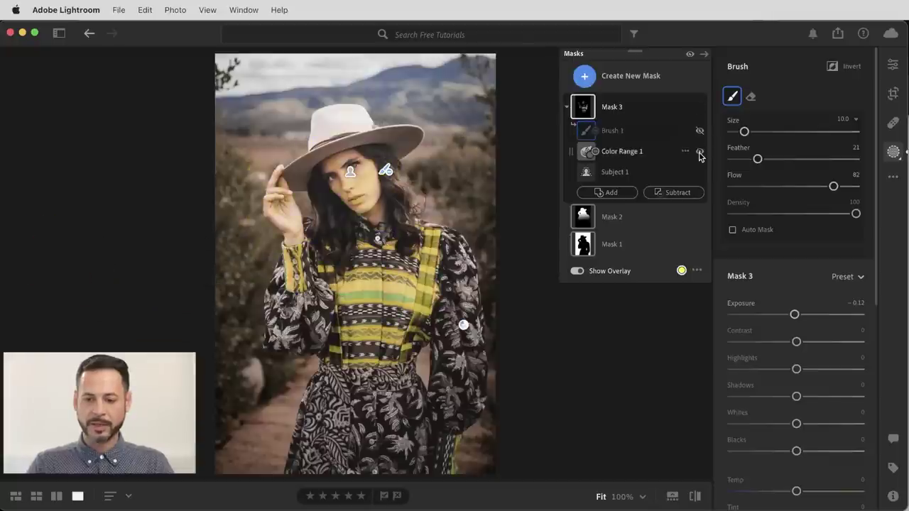
{"action": "left_click", "coordinate": [699, 152]}
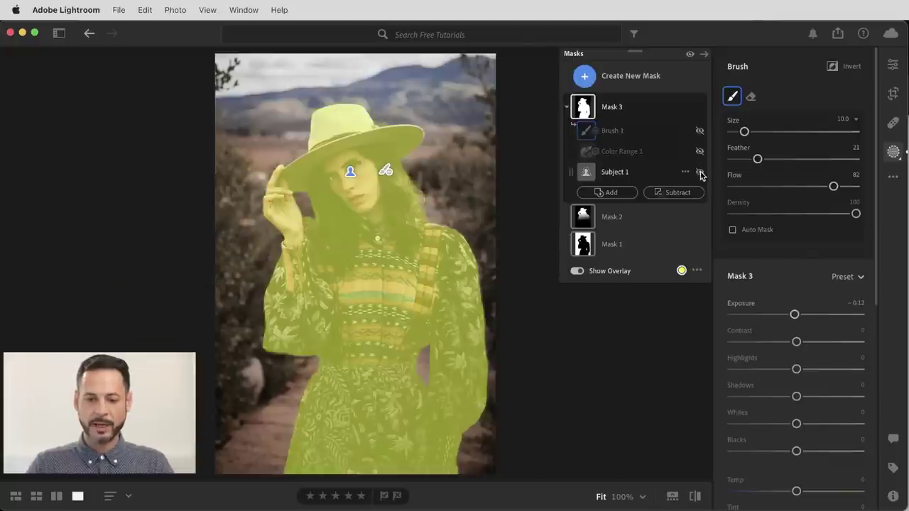
{"action": "left_click", "coordinate": [700, 173]}
{"action": "left_click", "coordinate": [699, 173]}
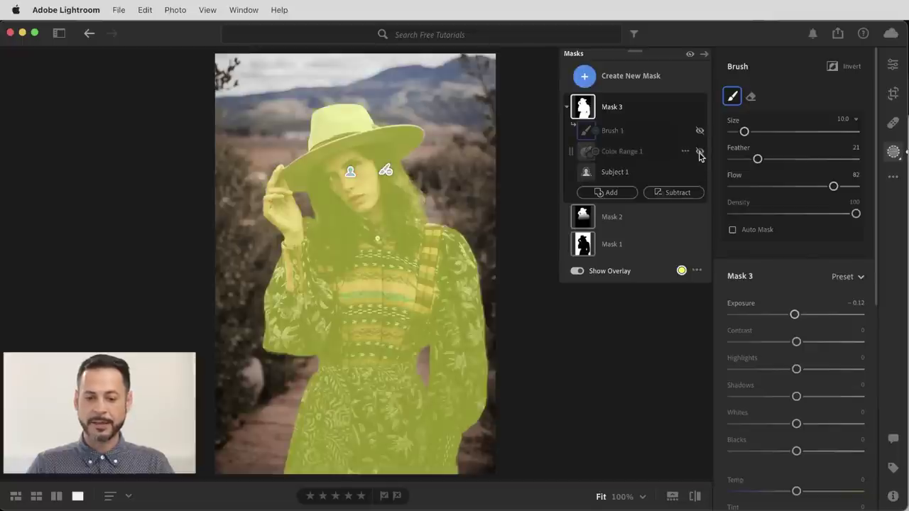
{"action": "left_click", "coordinate": [700, 153]}
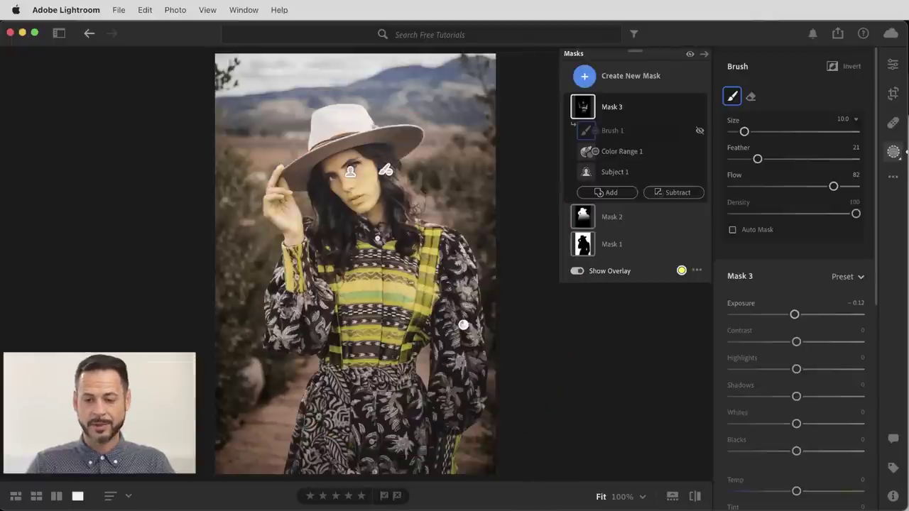
{"action": "left_click", "coordinate": [699, 132]}
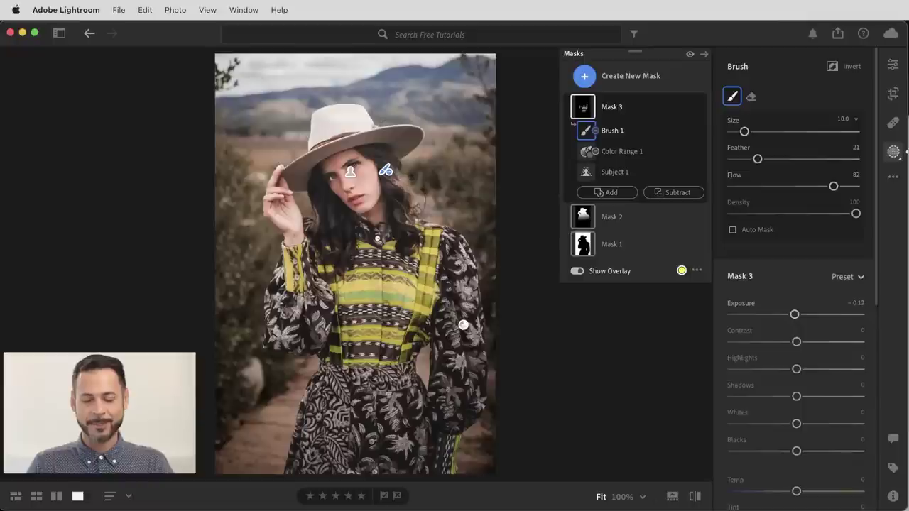
{"action": "left_click", "coordinate": [631, 108]}
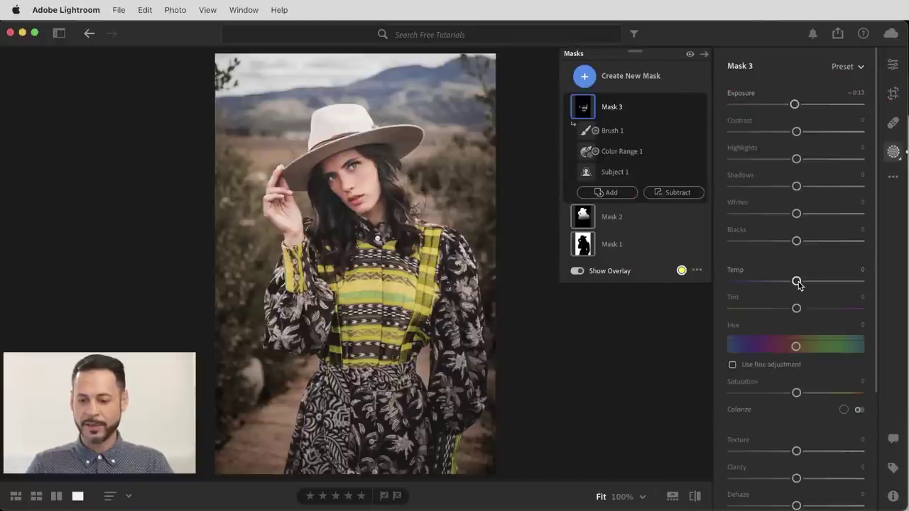
Step: Set Mask 3 to Saturation +52, Temp +24 and Tint -37
{"action": "scroll", "coordinate": [803, 319], "scroll_direction": "down", "scroll_amount": 1}
{"action": "left_click_drag", "start_coordinate": [796, 380], "coordinate": [826, 353]}
{"action": "mouse_move", "coordinate": [796, 266]}
{"action": "left_mouse_down"}
{"action": "mouse_move", "coordinate": [765, 266]}
{"action": "mouse_move", "coordinate": [809, 262]}
{"action": "left_mouse_up"}
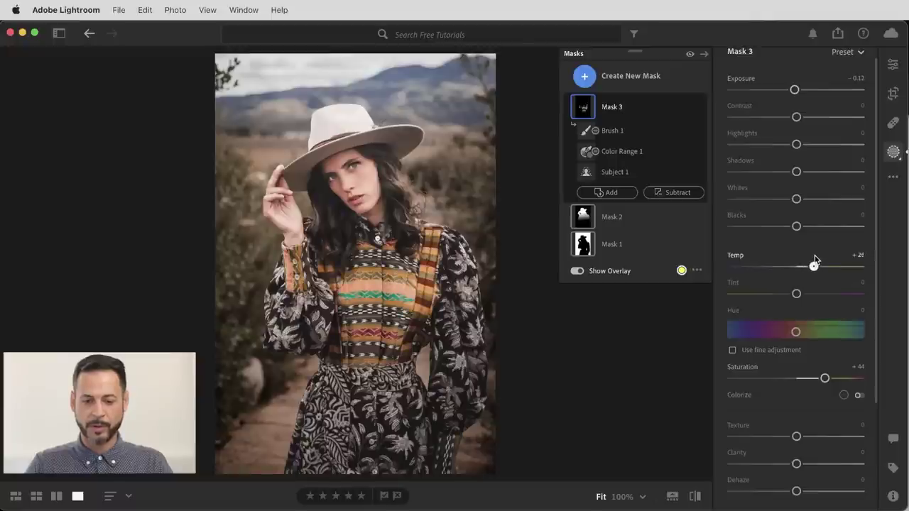
{"action": "left_click_drag", "start_coordinate": [813, 259], "coordinate": [772, 291]}
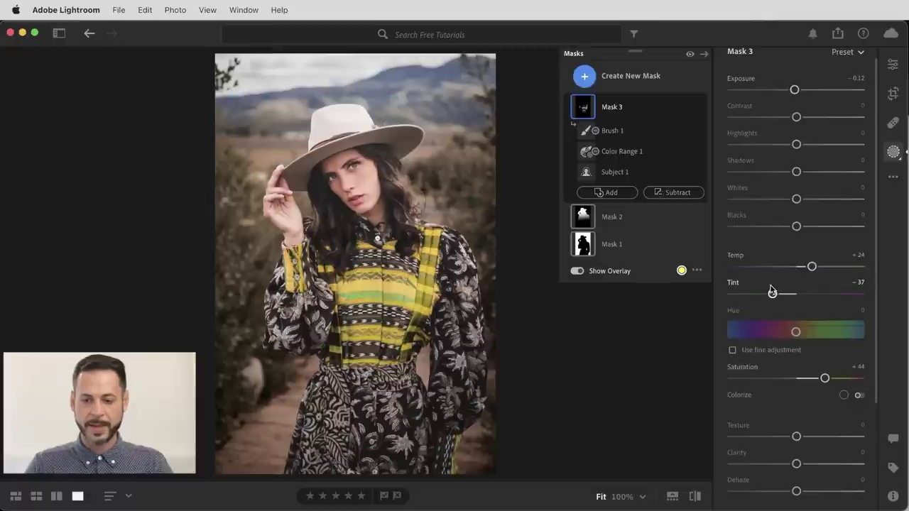
Step: Compare the photo with and without Mask 3, with the mask overlay turned off
{"action": "left_click", "coordinate": [701, 108]}
{"action": "left_click", "coordinate": [700, 108]}
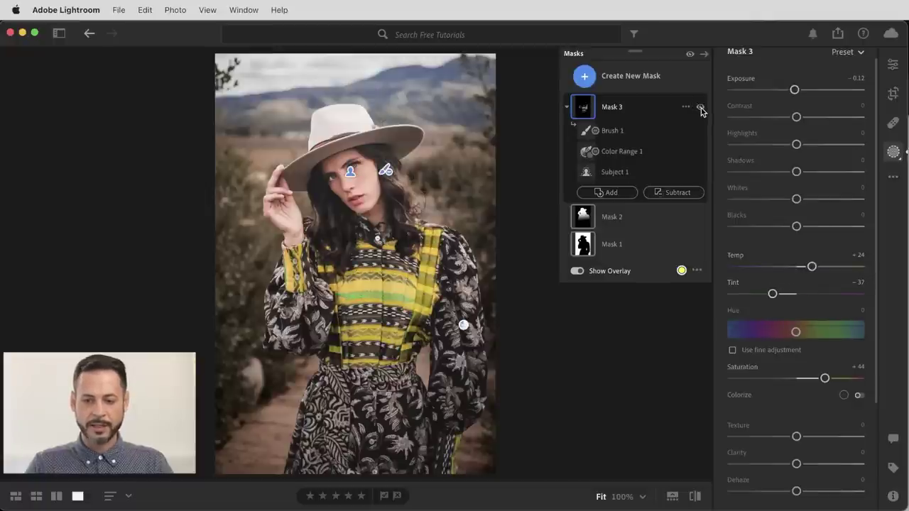
{"action": "left_click", "coordinate": [578, 272]}
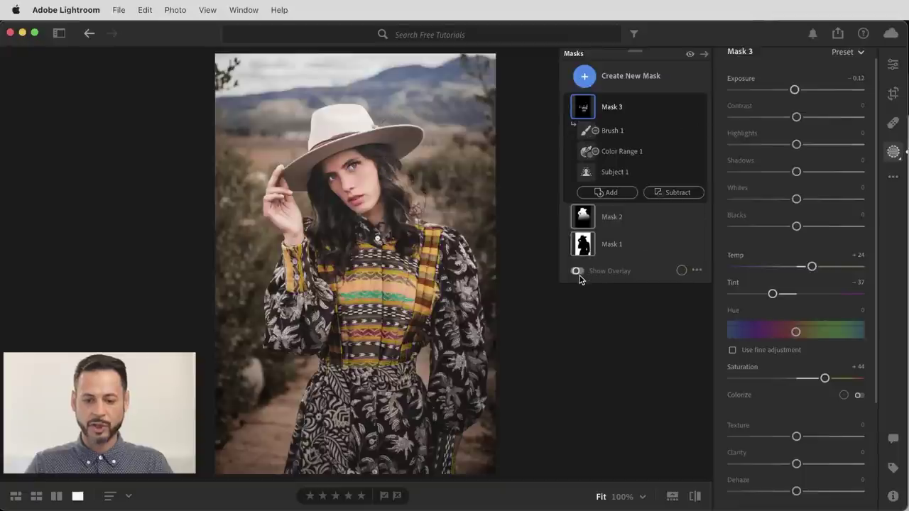
{"action": "left_click", "coordinate": [701, 108]}
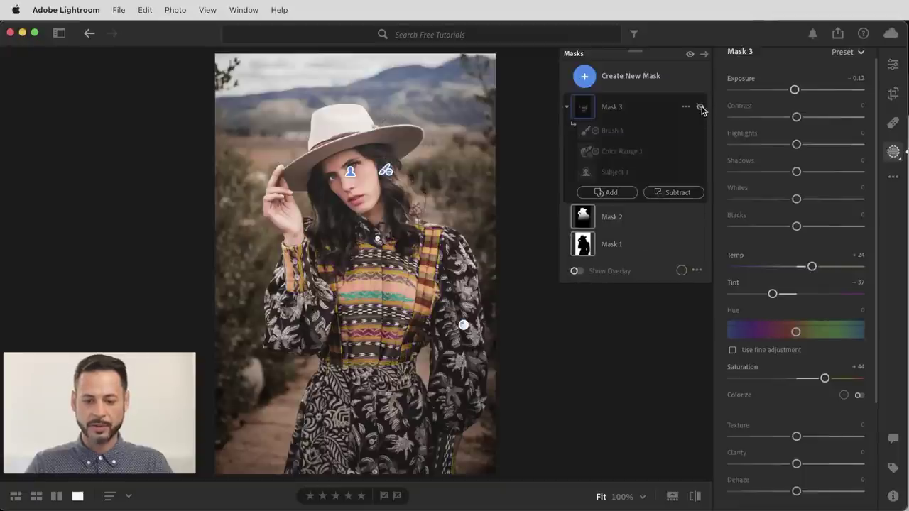
{"action": "left_click", "coordinate": [701, 107]}
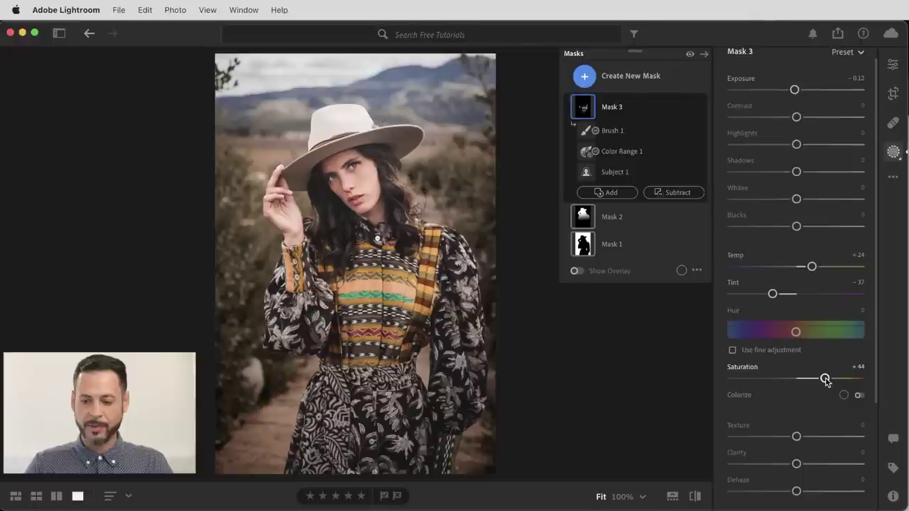
Step: Try green and purple Colorize tints on Mask 3, then switch Colorize off
{"action": "left_click", "coordinate": [858, 398]}
{"action": "left_click", "coordinate": [779, 433]}
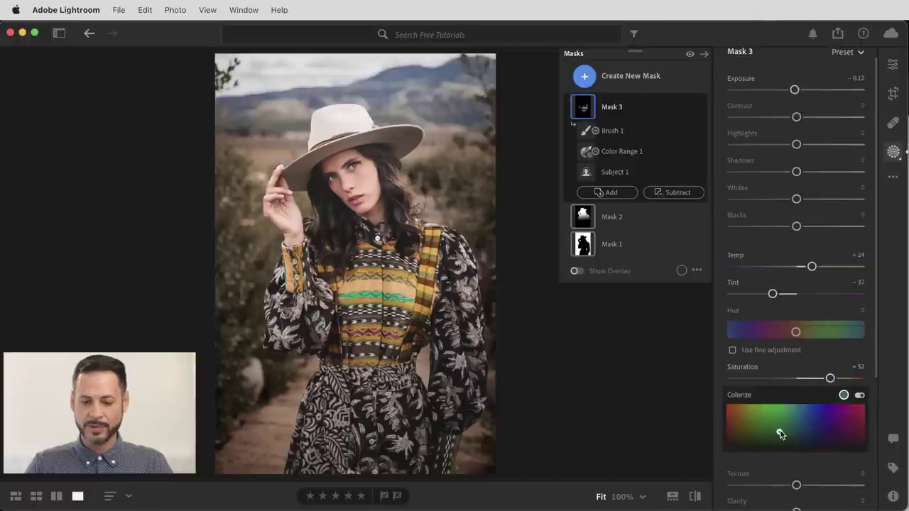
{"action": "mouse_move", "coordinate": [829, 424]}
{"action": "left_mouse_down"}
{"action": "mouse_move", "coordinate": [842, 424]}
{"action": "mouse_move", "coordinate": [724, 402]}
{"action": "mouse_move", "coordinate": [783, 411]}
{"action": "left_mouse_up"}
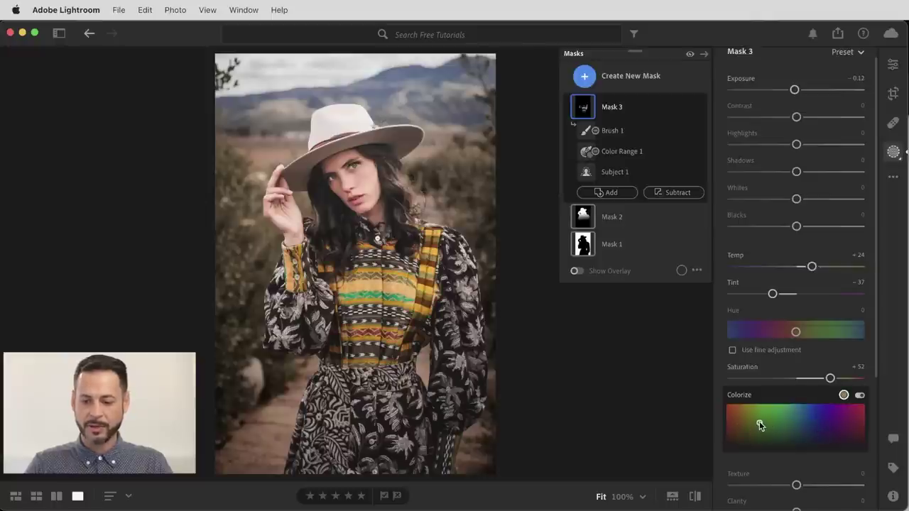
{"action": "left_click", "coordinate": [860, 395]}
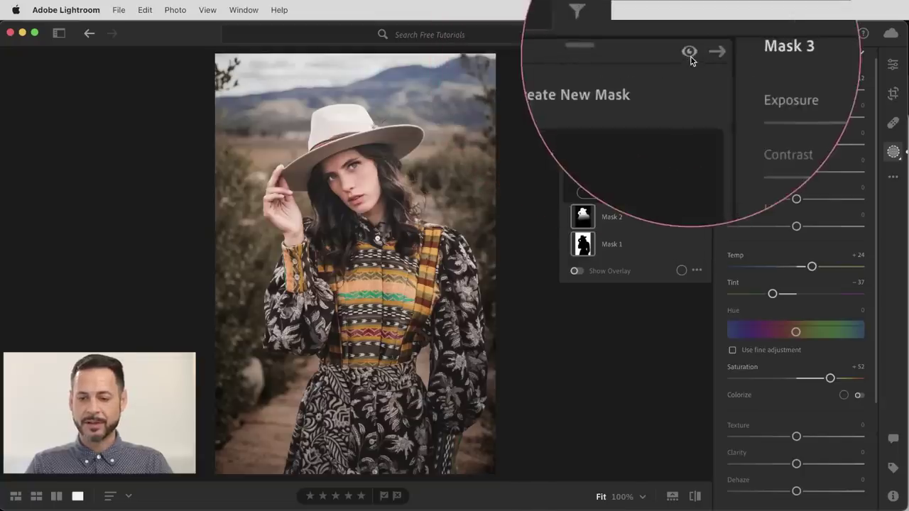
Step: Compare the photo with all masks hidden and shown, then cool Mask 3 to Temp -10, Tint +9
{"action": "left_click", "coordinate": [690, 55]}
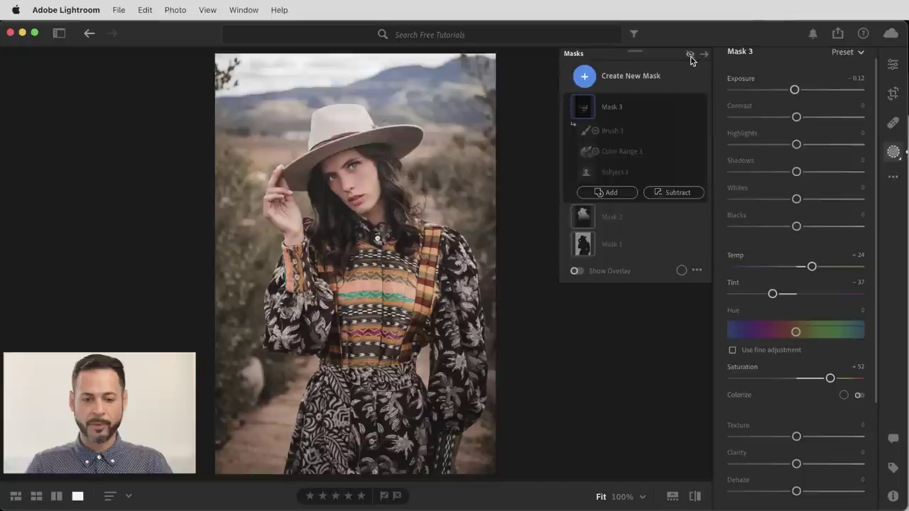
{"action": "left_click", "coordinate": [689, 57]}
{"action": "left_click", "coordinate": [690, 56]}
{"action": "left_click", "coordinate": [690, 56]}
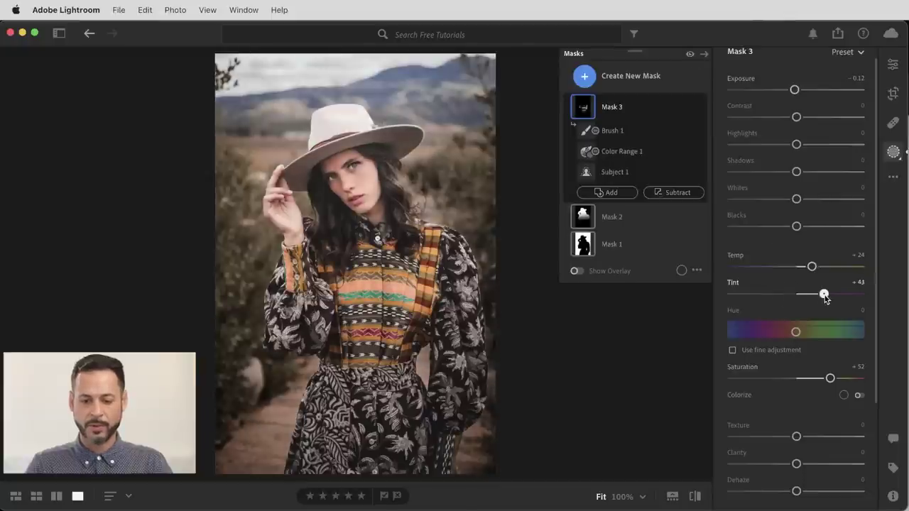
{"action": "left_click_drag", "start_coordinate": [794, 262], "coordinate": [762, 274]}
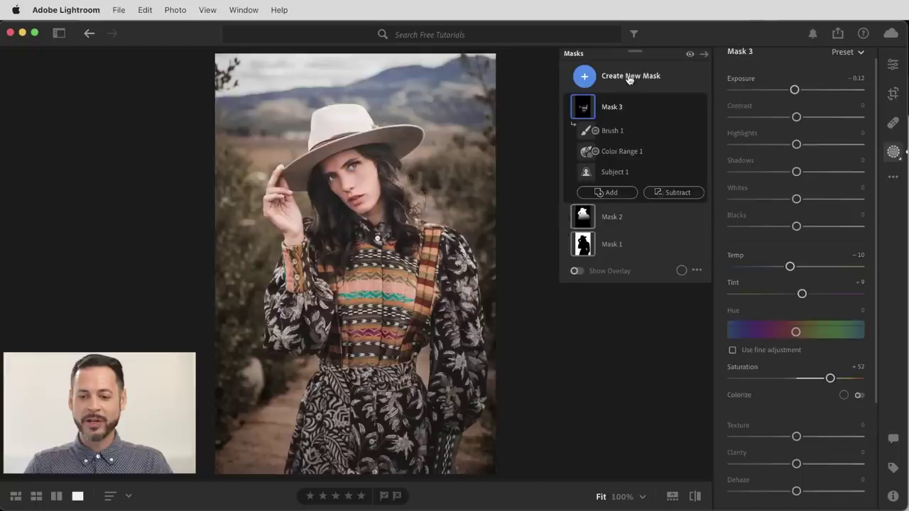
Step: Add Mask 4 as a Select Subject mask on the woman
{"action": "left_click", "coordinate": [629, 78]}
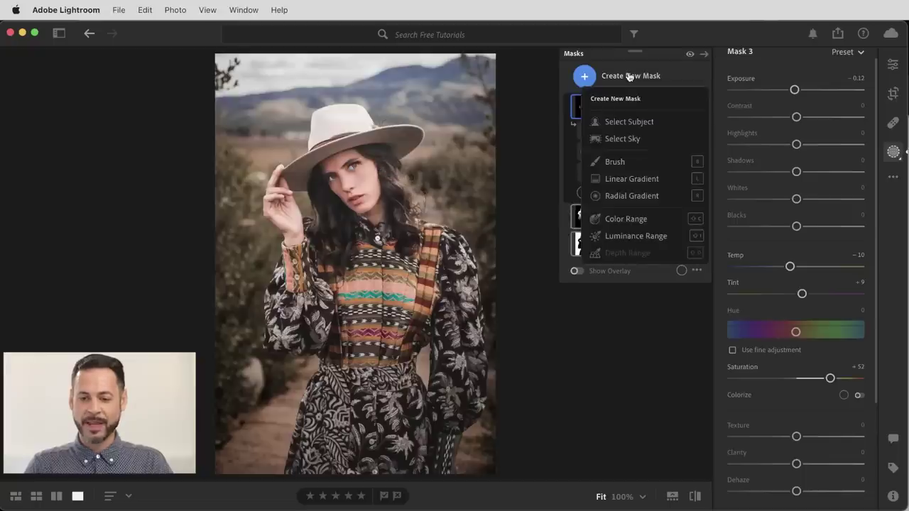
{"action": "left_click", "coordinate": [629, 122]}
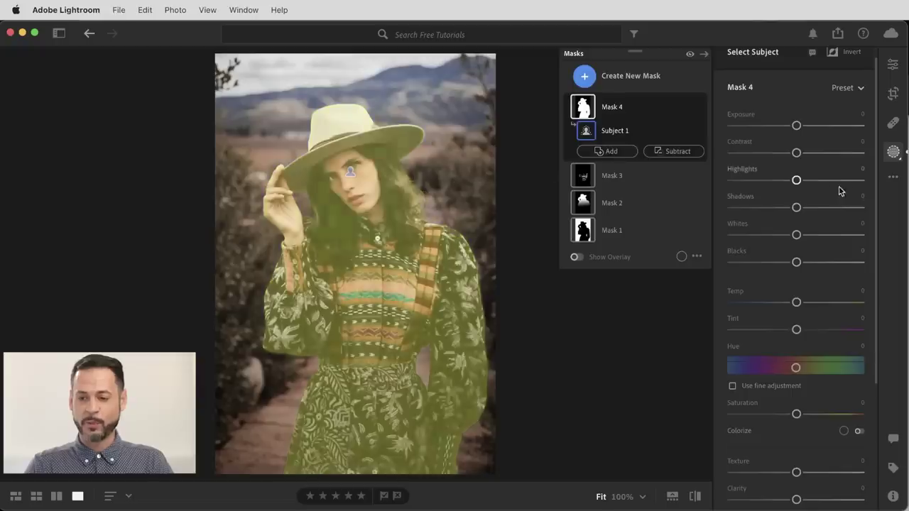
Step: Invert Mask 4 so it covers the background, and bring up its Subtract options
{"action": "scroll", "coordinate": [826, 188], "scroll_direction": "up", "scroll_amount": 1}
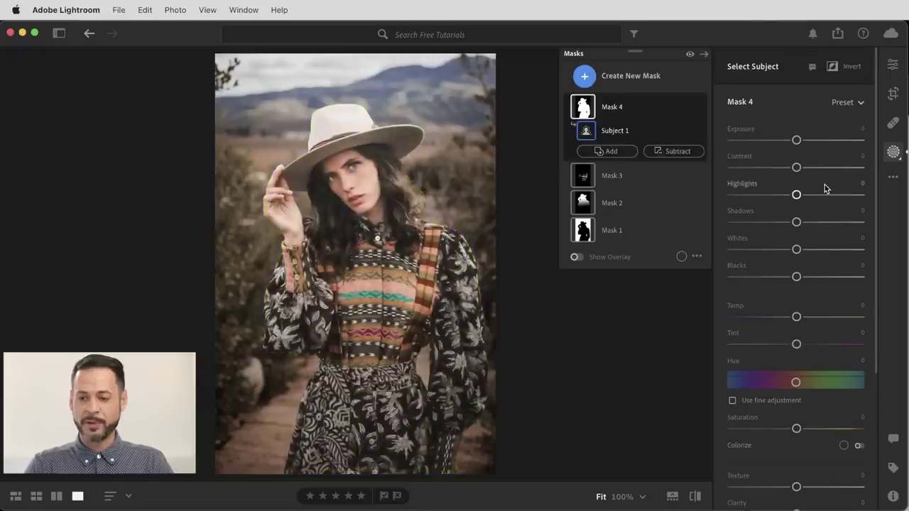
{"action": "left_click", "coordinate": [848, 67]}
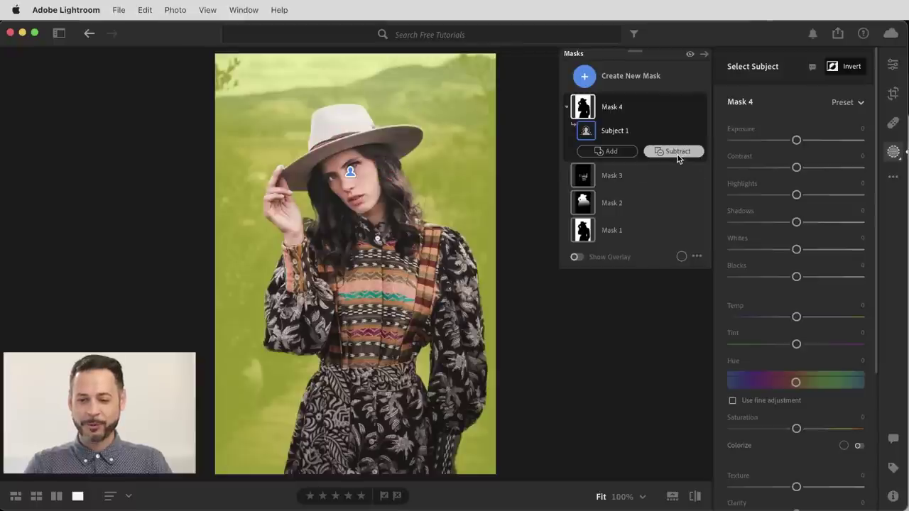
{"action": "left_click", "coordinate": [677, 153]}
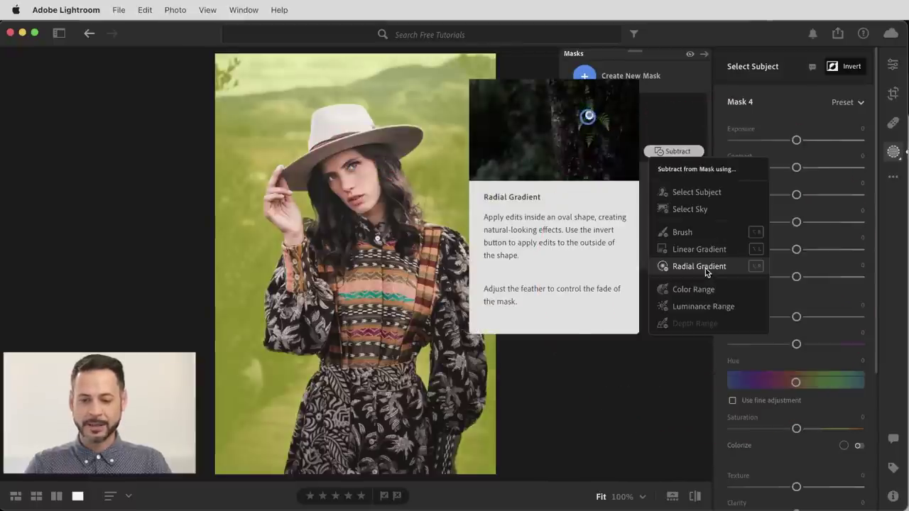
Step: Subtract a feathered radial gradient around the woman from Mask 4, then darken to Exposure -0.52, Contrast -57
{"action": "left_click", "coordinate": [705, 270]}
{"action": "left_click_drag", "start_coordinate": [355, 233], "coordinate": [578, 443]}
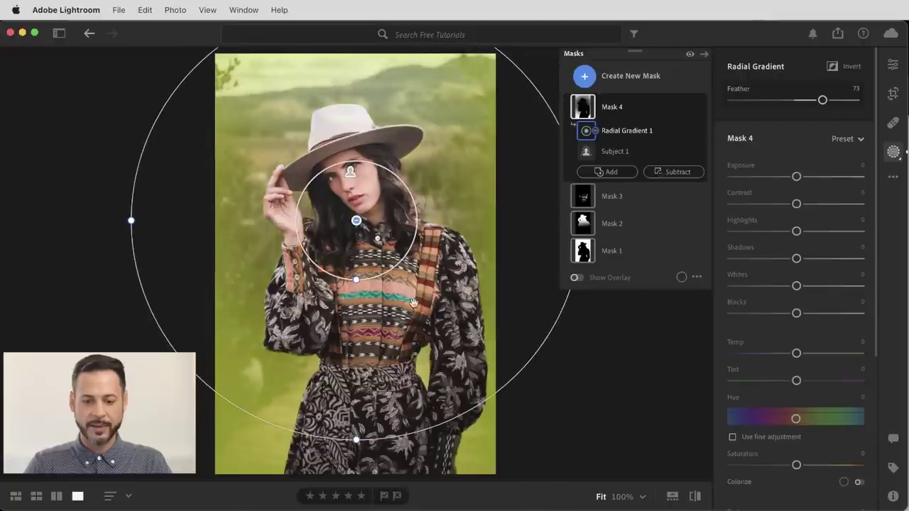
{"action": "left_click_drag", "start_coordinate": [354, 279], "coordinate": [363, 363]}
{"action": "left_click_drag", "start_coordinate": [822, 99], "coordinate": [798, 100]}
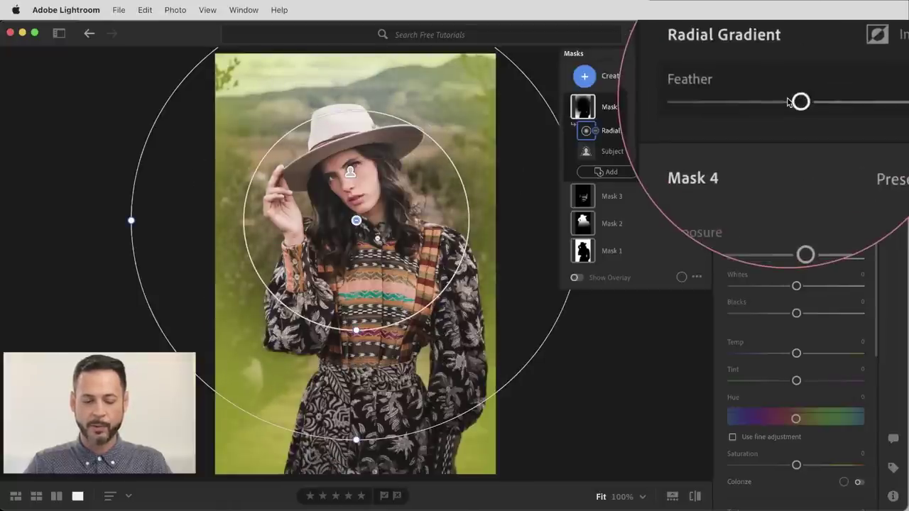
{"action": "mouse_move", "coordinate": [357, 222]}
{"action": "left_mouse_down"}
{"action": "mouse_move", "coordinate": [417, 231]}
{"action": "mouse_move", "coordinate": [358, 260]}
{"action": "mouse_move", "coordinate": [367, 192]}
{"action": "mouse_move", "coordinate": [321, 203]}
{"action": "mouse_move", "coordinate": [362, 215]}
{"action": "left_mouse_up"}
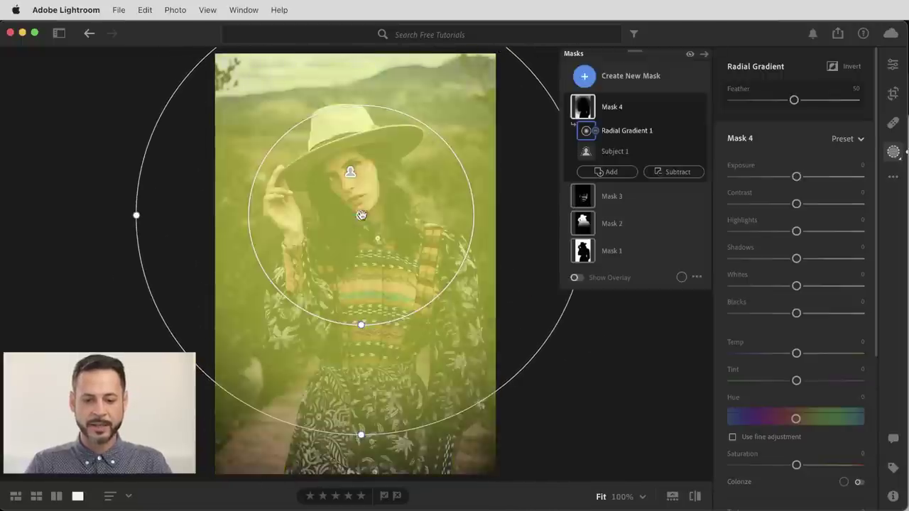
{"action": "left_click_drag", "start_coordinate": [796, 177], "coordinate": [777, 206]}
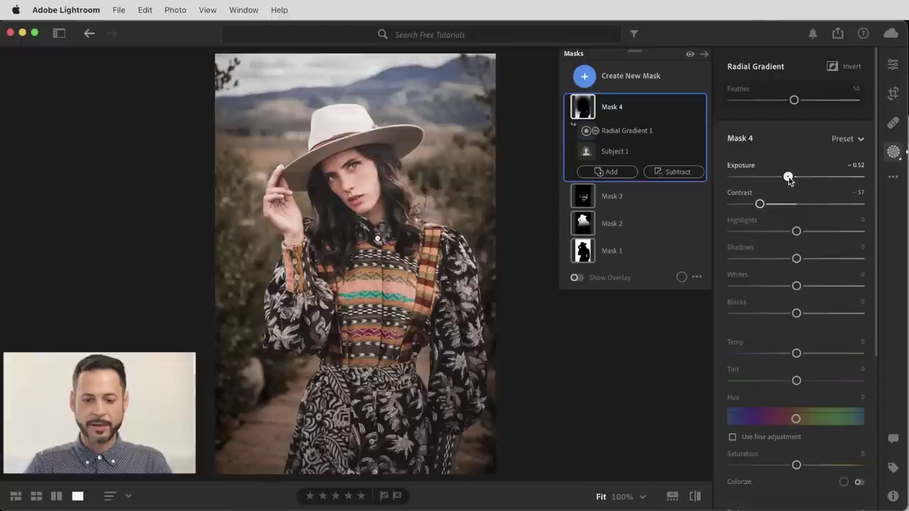
Step: Deepen Mask 4 to Exposure -0.60 and stop showing overlays for new masks
{"action": "left_click_drag", "start_coordinate": [785, 179], "coordinate": [787, 177]}
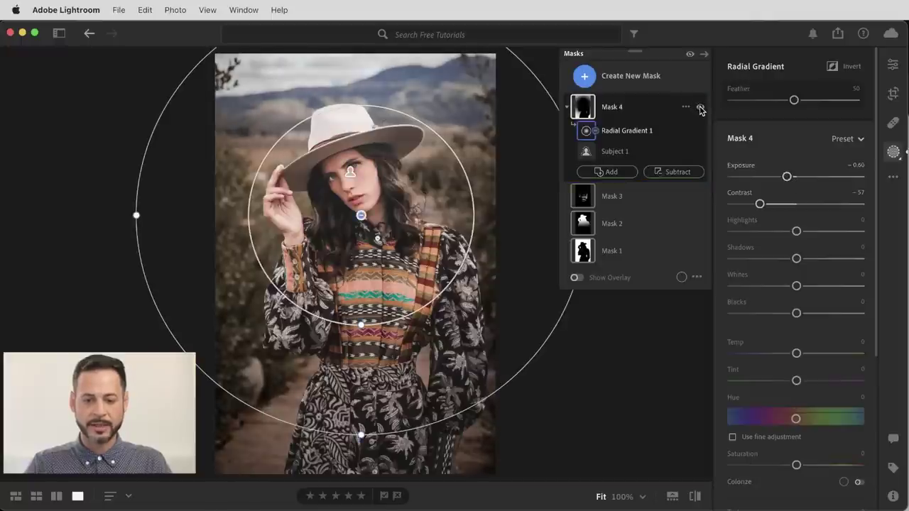
{"action": "left_click", "coordinate": [696, 277]}
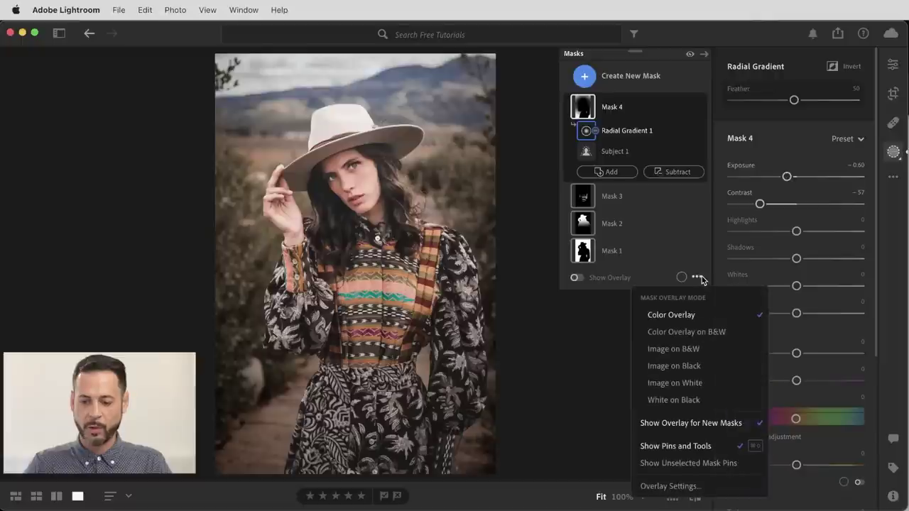
{"action": "left_click", "coordinate": [694, 423]}
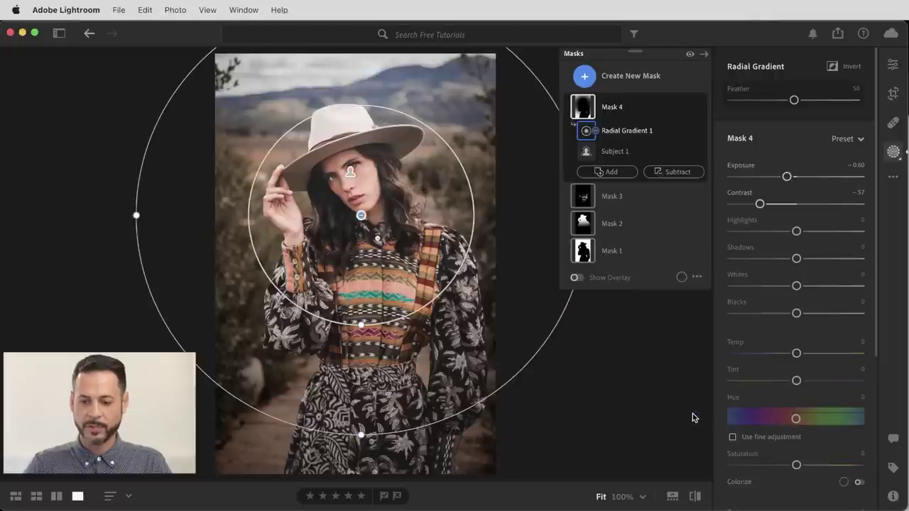
{"action": "left_click", "coordinate": [697, 278]}
{"action": "left_click", "coordinate": [706, 446]}
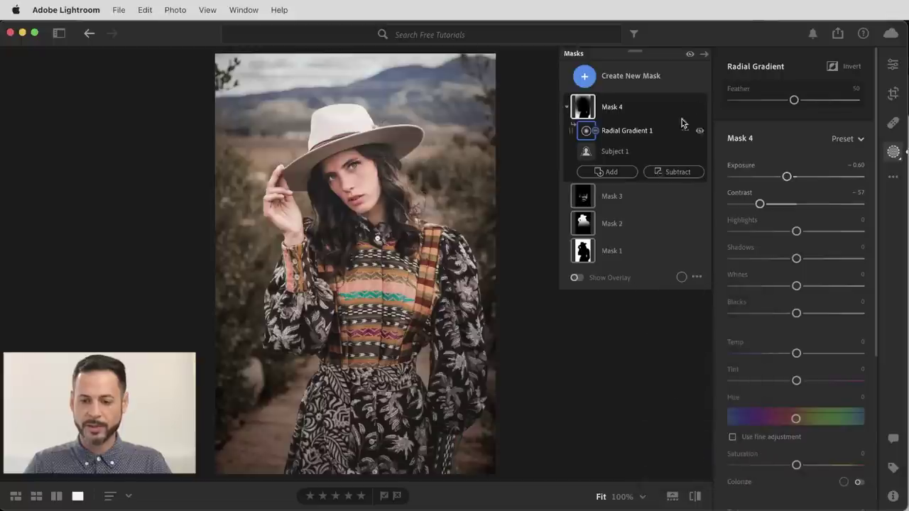
Step: Compare the portrait with and without Mask 4, leaving it switched on
{"action": "left_click", "coordinate": [700, 107]}
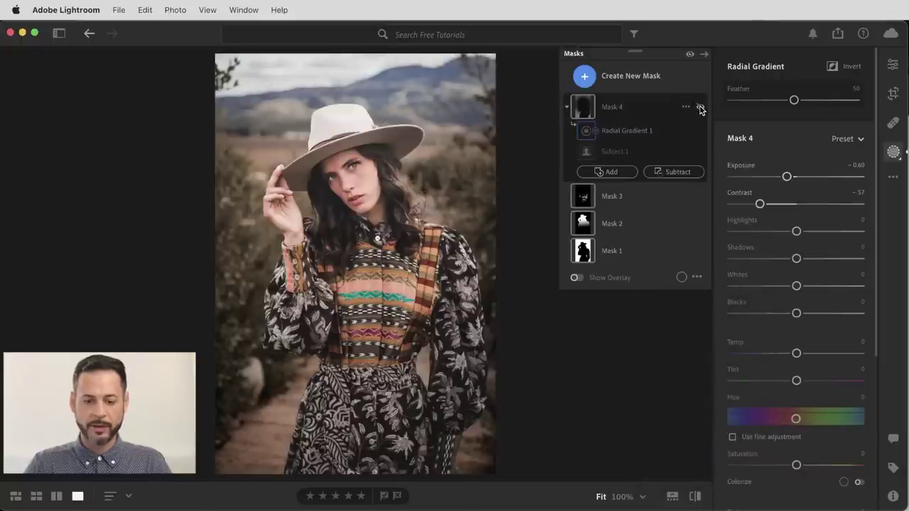
{"action": "left_click", "coordinate": [700, 107]}
{"action": "left_click", "coordinate": [700, 108]}
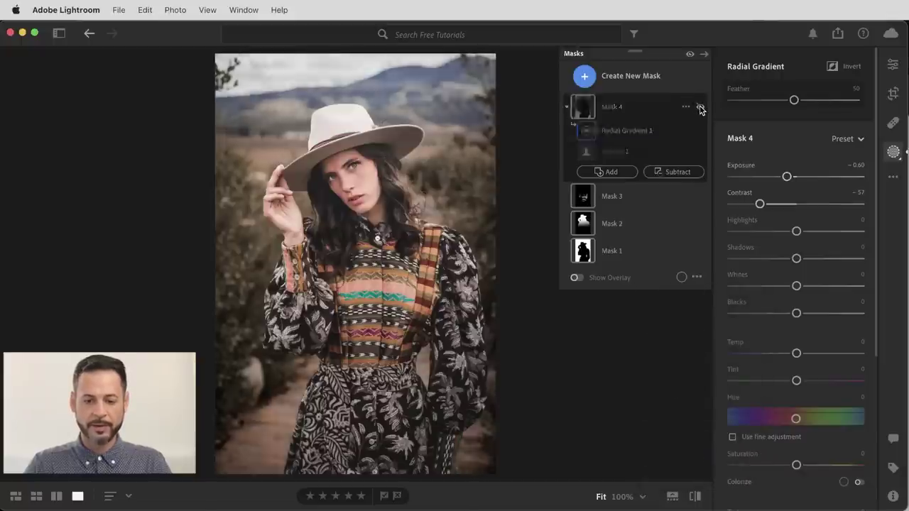
{"action": "left_click", "coordinate": [700, 108]}
{"action": "left_click", "coordinate": [700, 107]}
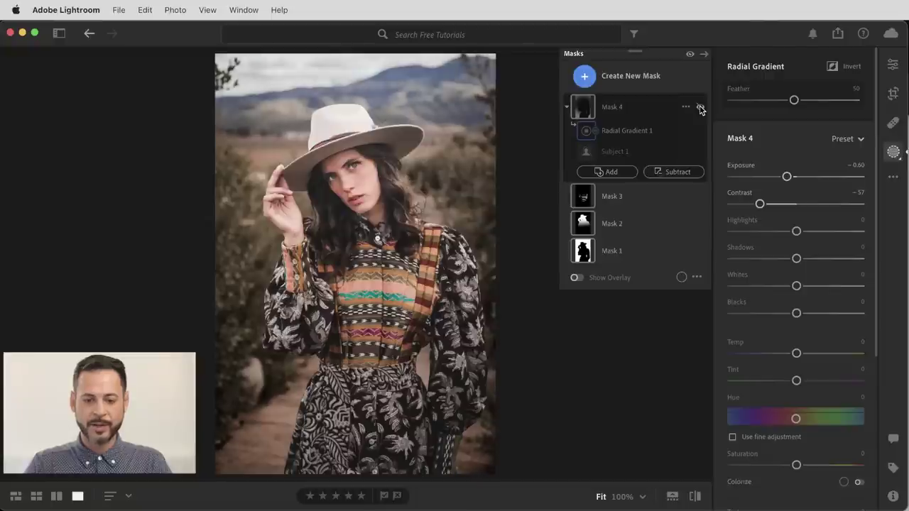
{"action": "left_click", "coordinate": [700, 108]}
{"action": "left_click", "coordinate": [700, 108]}
{"action": "left_click", "coordinate": [700, 107]}
{"action": "left_click", "coordinate": [700, 107]}
{"action": "left_click", "coordinate": [700, 107]}
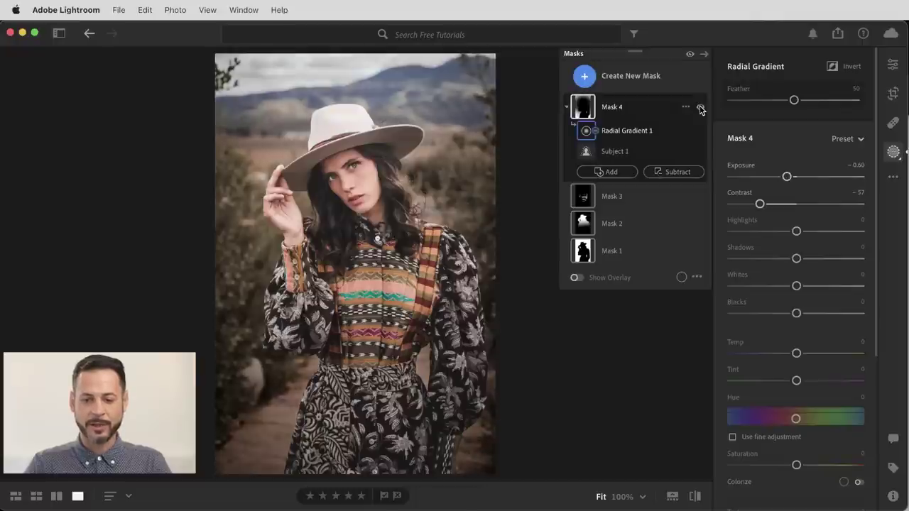
{"action": "left_click", "coordinate": [645, 76]}
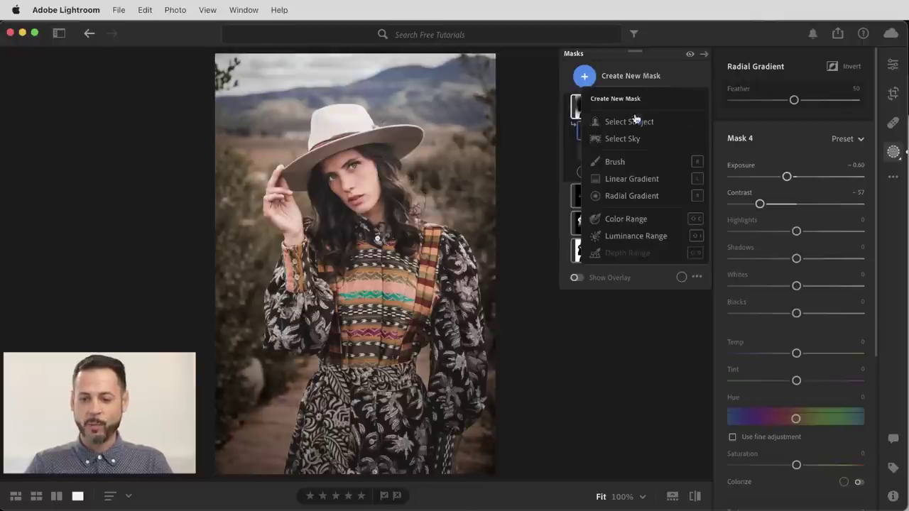
Step: Add radial Mask 5 with pins and overlay shown, stretched over the woman, at Exposure +0.04
{"action": "left_click", "coordinate": [632, 197]}
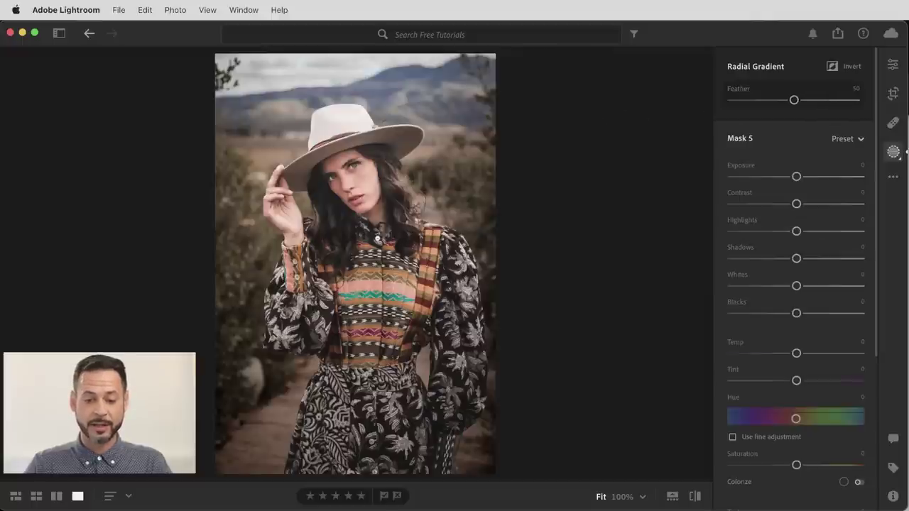
{"action": "left_click", "coordinate": [695, 285]}
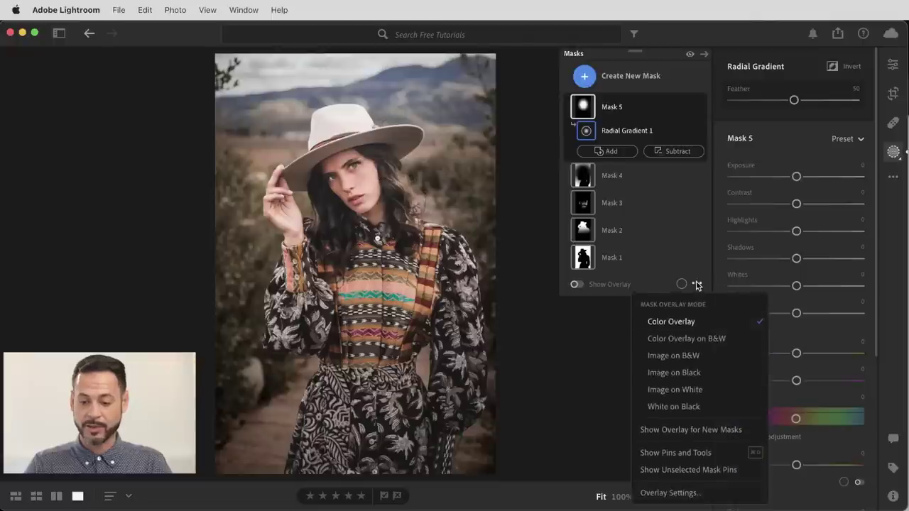
{"action": "left_click", "coordinate": [701, 454]}
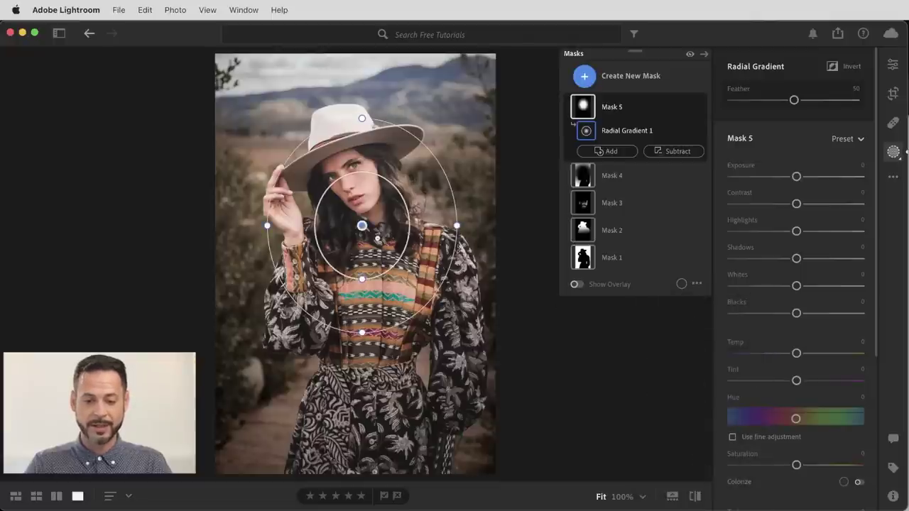
{"action": "left_click", "coordinate": [576, 284]}
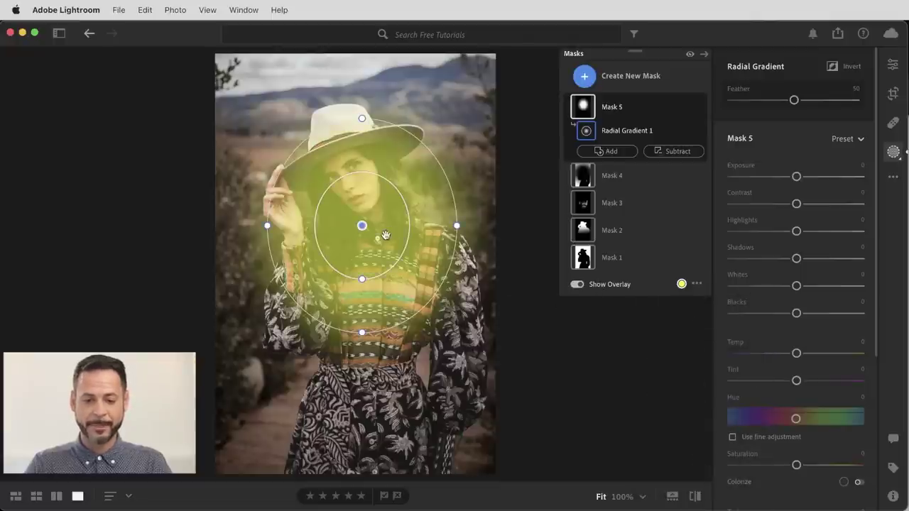
{"action": "left_click_drag", "start_coordinate": [362, 332], "coordinate": [362, 408]}
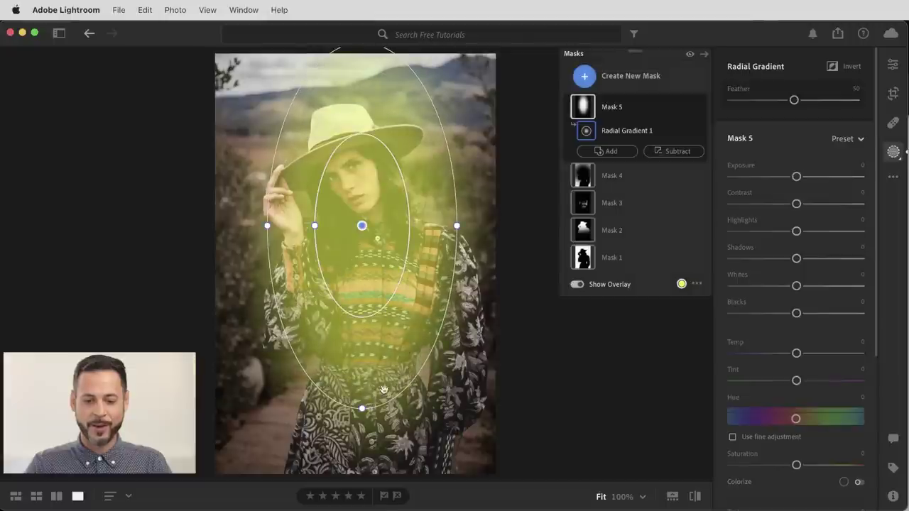
{"action": "left_click_drag", "start_coordinate": [457, 225], "coordinate": [516, 225]}
{"action": "left_click_drag", "start_coordinate": [796, 203], "coordinate": [801, 178]}
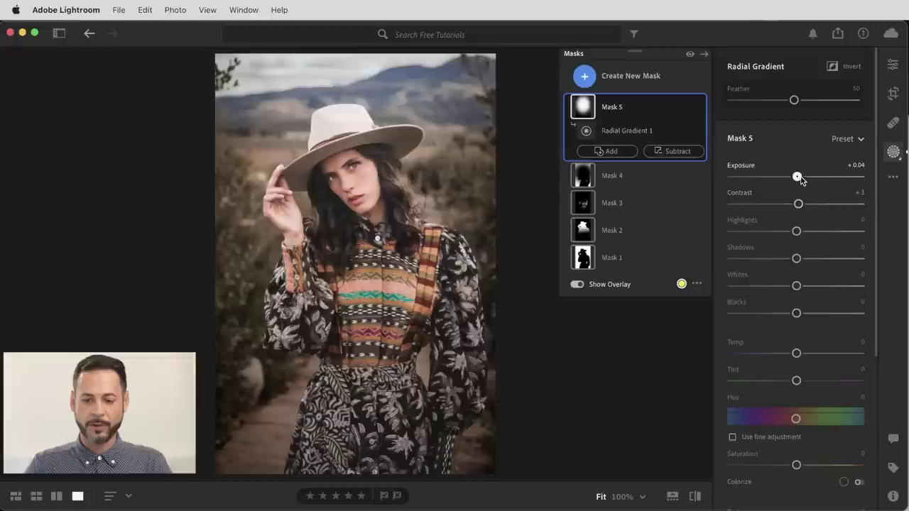
Step: Raise Mask 5 to Exposure +0.08 and Contrast +18, recentre it on the woman, and compare
{"action": "left_click", "coordinate": [594, 285]}
{"action": "left_click", "coordinate": [799, 203]}
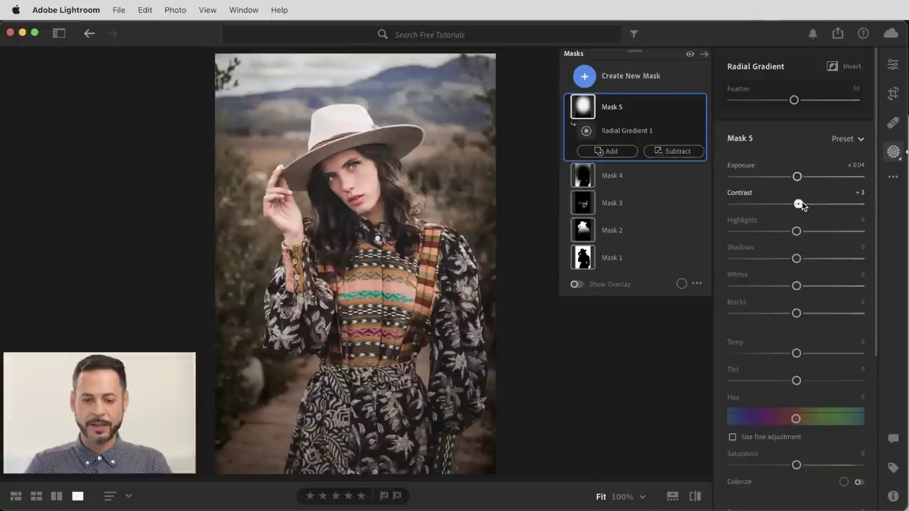
{"action": "left_click_drag", "start_coordinate": [811, 203], "coordinate": [802, 179]}
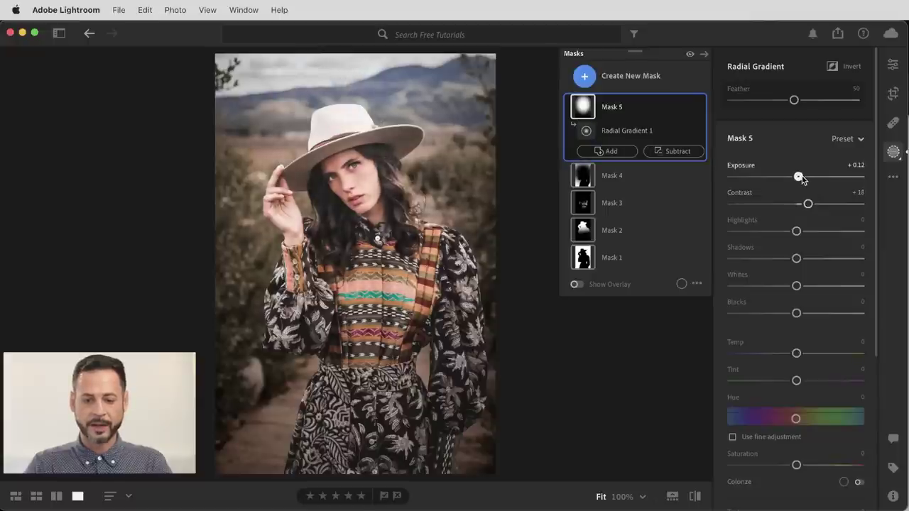
{"action": "mouse_move", "coordinate": [369, 183]}
{"action": "mouse_move", "coordinate": [361, 223]}
{"action": "left_mouse_down"}
{"action": "mouse_move", "coordinate": [382, 236]}
{"action": "mouse_move", "coordinate": [379, 251]}
{"action": "mouse_move", "coordinate": [436, 266]}
{"action": "mouse_move", "coordinate": [355, 220]}
{"action": "left_mouse_up"}
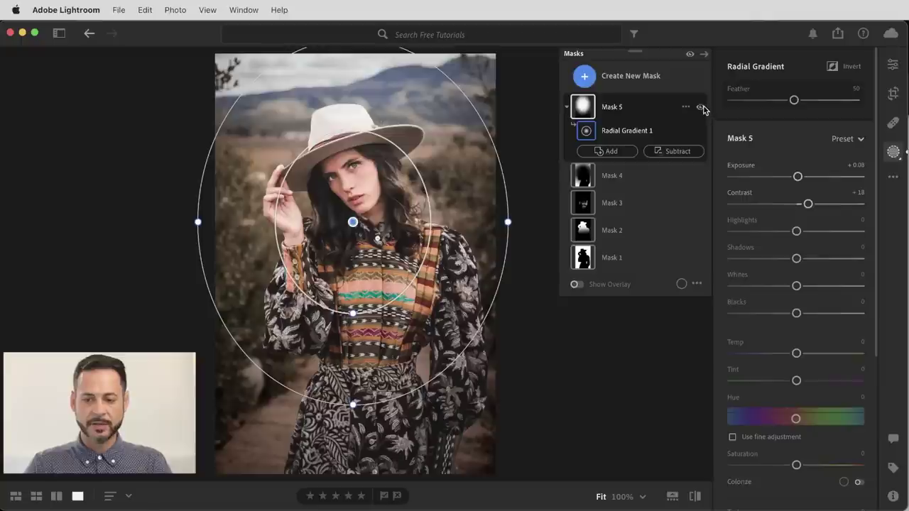
{"action": "left_click", "coordinate": [700, 107]}
{"action": "left_click", "coordinate": [700, 107]}
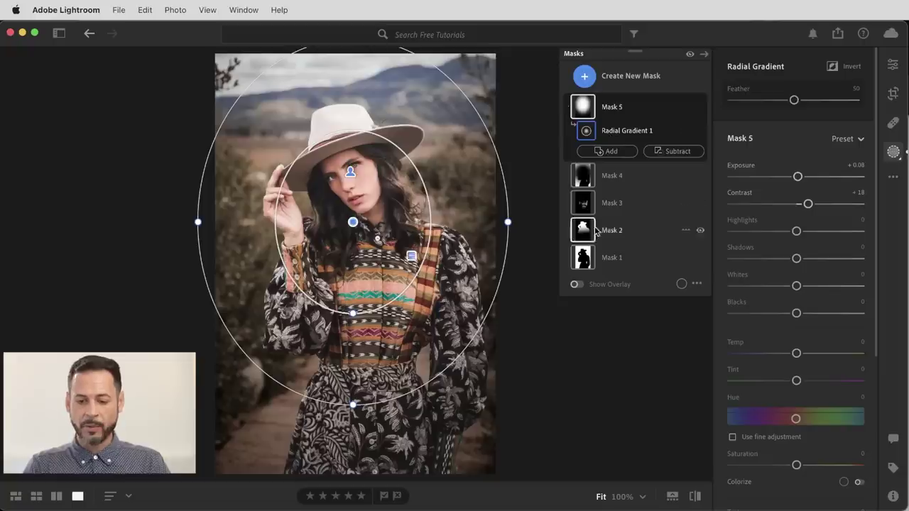
Step: Lower Mask 1's contrast to +1 after toggling the mask off and on to judge it
{"action": "left_click", "coordinate": [613, 256]}
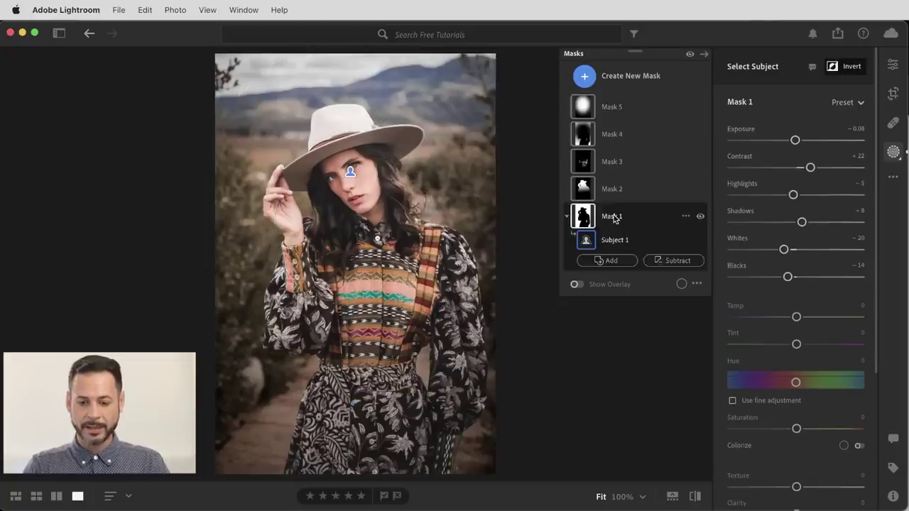
{"action": "mouse_move", "coordinate": [588, 220]}
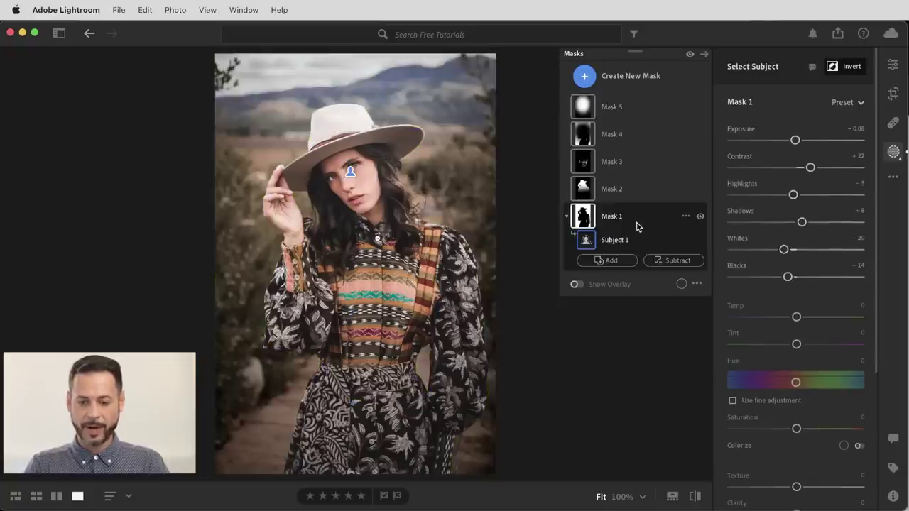
{"action": "left_click", "coordinate": [700, 216]}
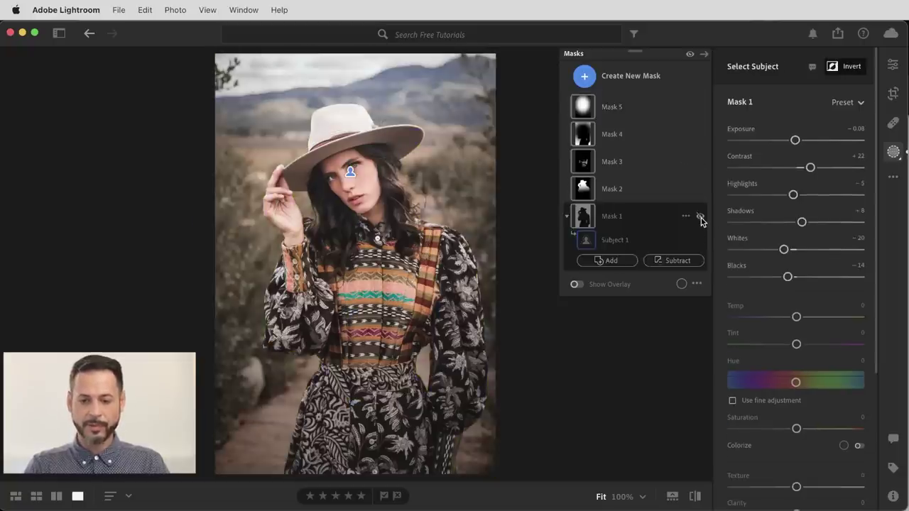
{"action": "left_click", "coordinate": [700, 217]}
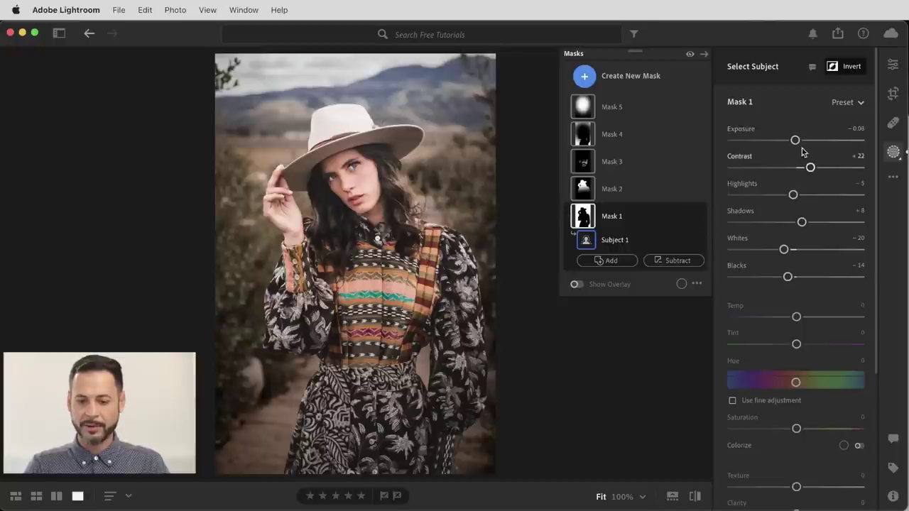
{"action": "left_click_drag", "start_coordinate": [809, 168], "coordinate": [777, 168]}
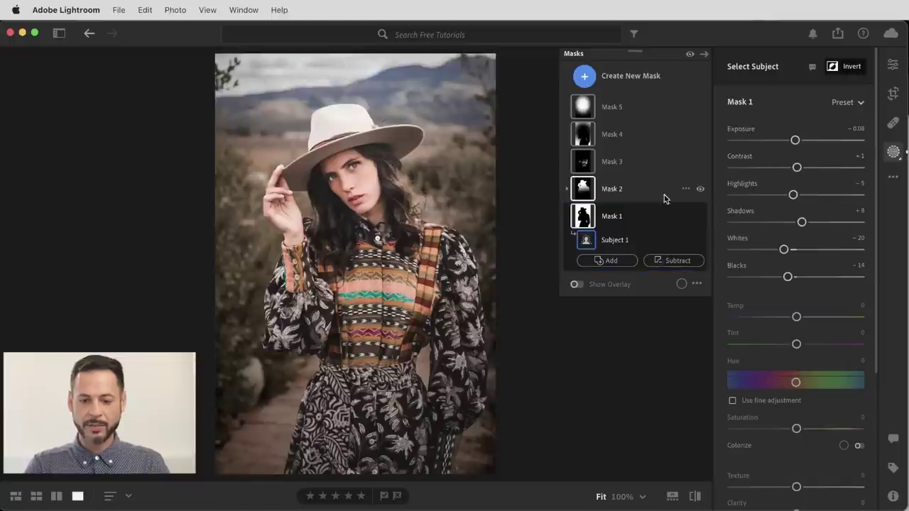
Step: Set Mask 2's contrast to +59, then raise Mask 1's saturation to +26
{"action": "left_click", "coordinate": [625, 192]}
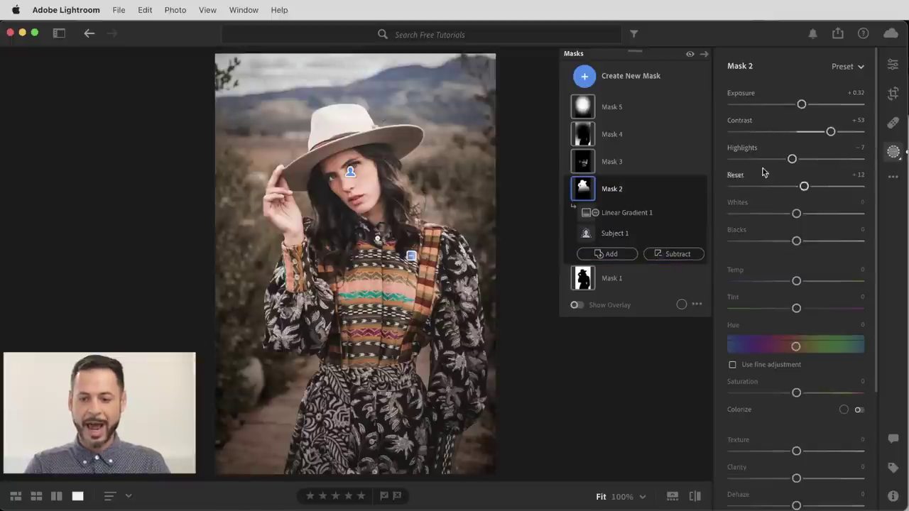
{"action": "left_click_drag", "start_coordinate": [791, 134], "coordinate": [742, 130]}
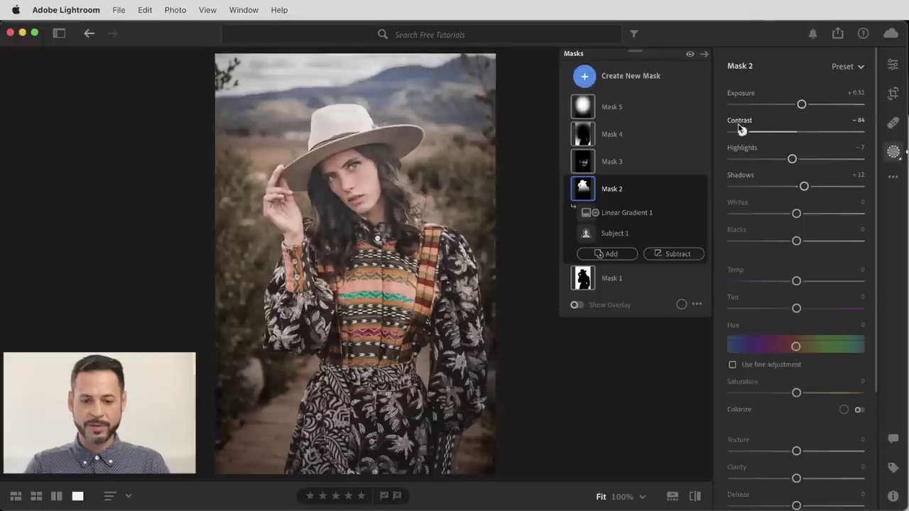
{"action": "left_click_drag", "start_coordinate": [798, 127], "coordinate": [830, 129]}
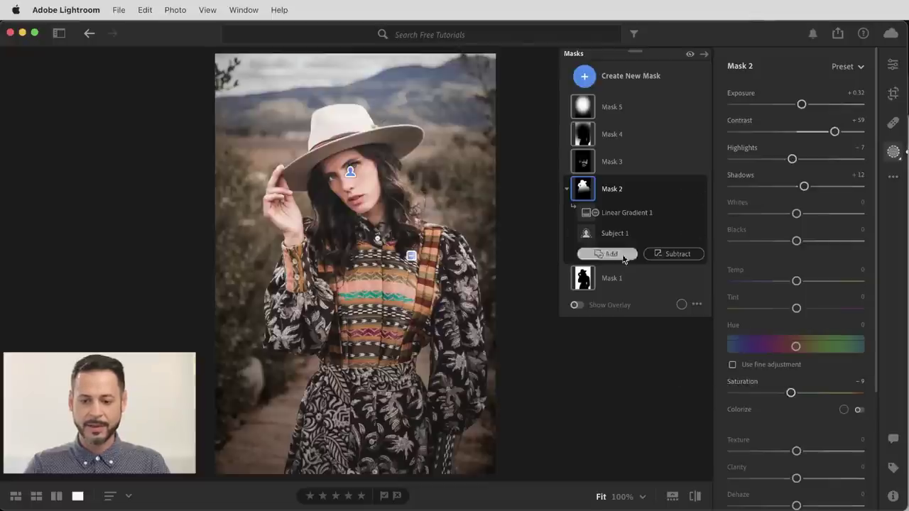
{"action": "left_click", "coordinate": [628, 282]}
{"action": "left_click_drag", "start_coordinate": [796, 429], "coordinate": [814, 429]}
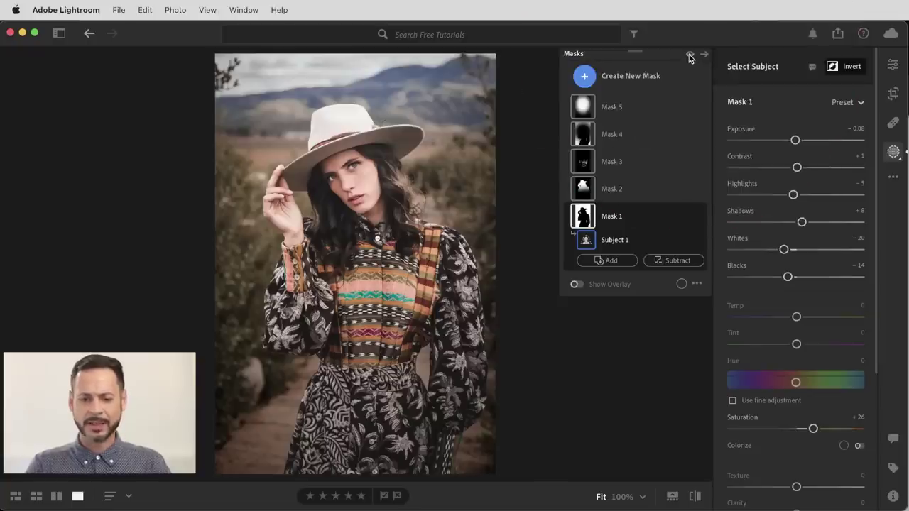
{"action": "left_click", "coordinate": [689, 55]}
{"action": "left_click", "coordinate": [689, 57]}
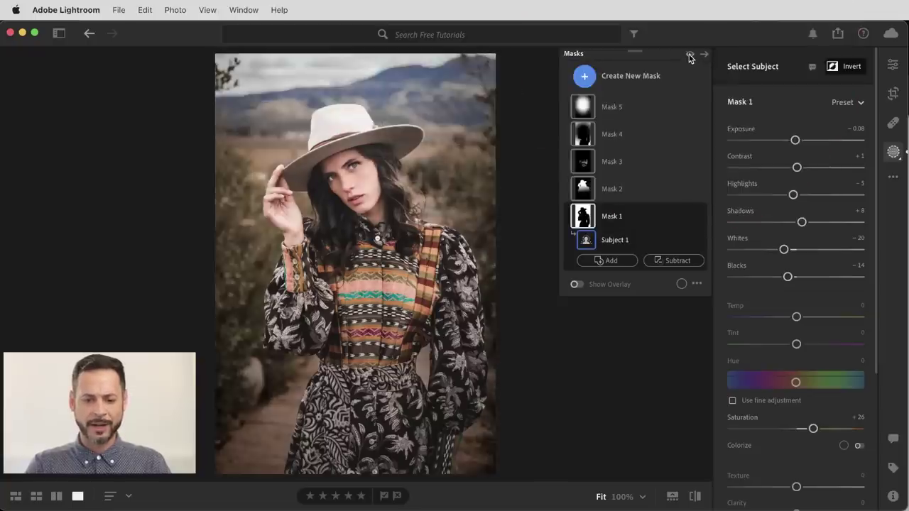
{"action": "left_click", "coordinate": [689, 56]}
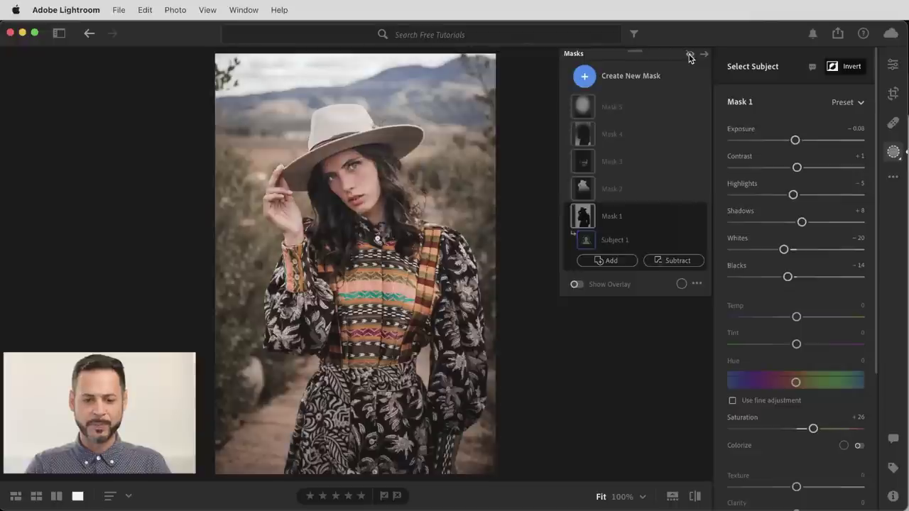
{"action": "left_click", "coordinate": [689, 57]}
{"action": "left_click", "coordinate": [689, 56]}
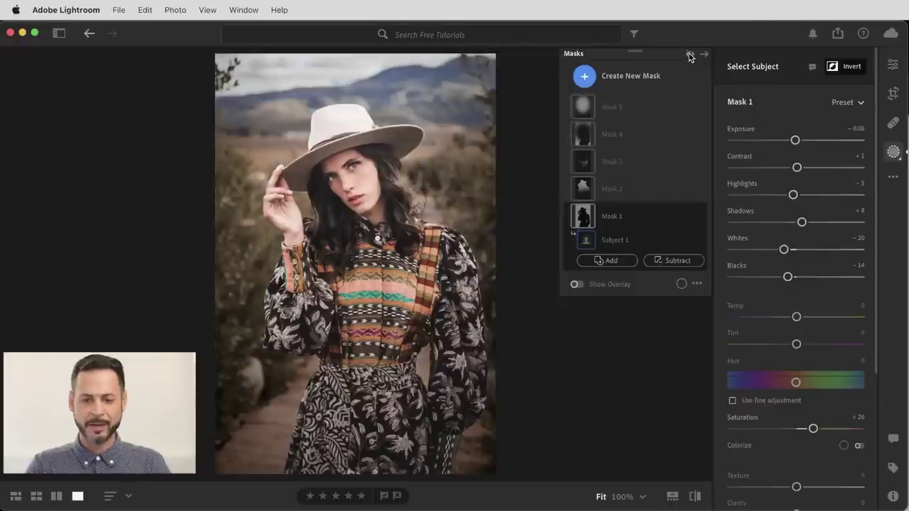
{"action": "left_click", "coordinate": [689, 57]}
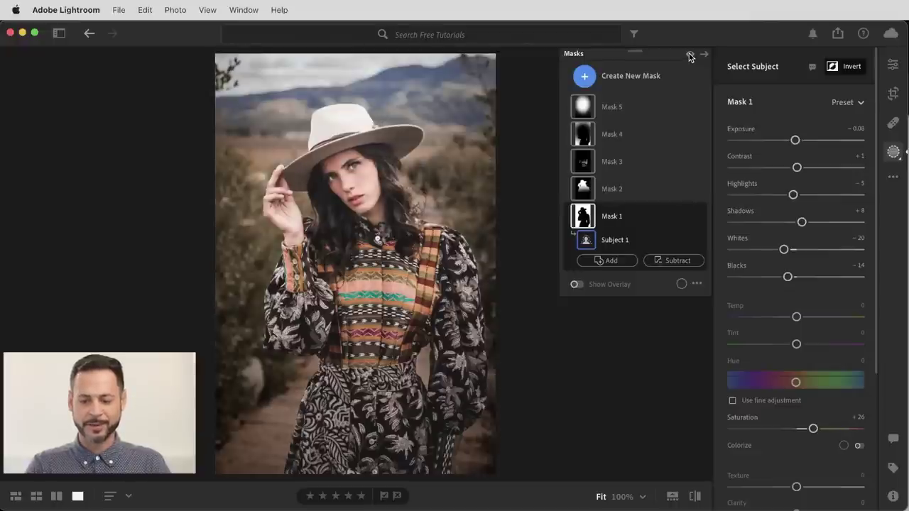